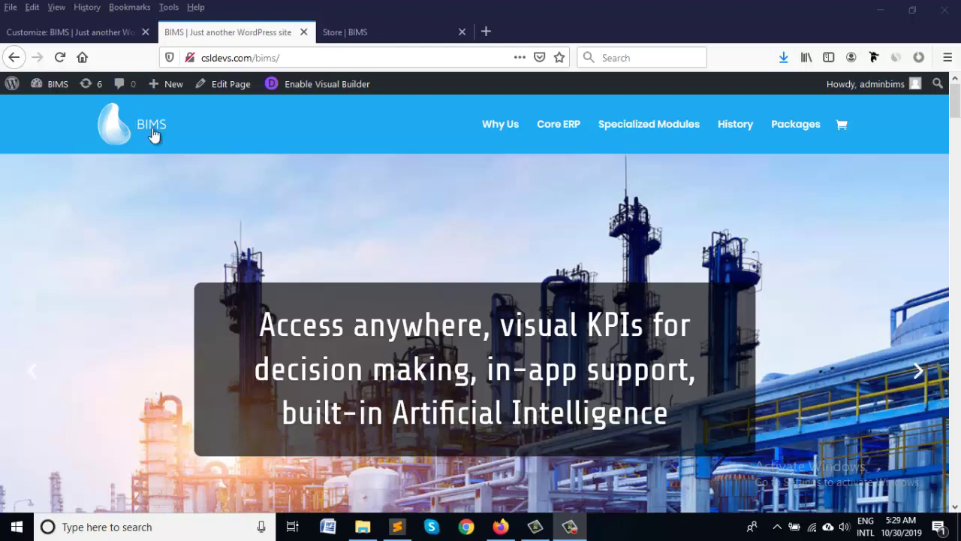
Make the primary menu bar's background colour fully transparent in the theme customizer and publish the change.
left_click(104, 34)
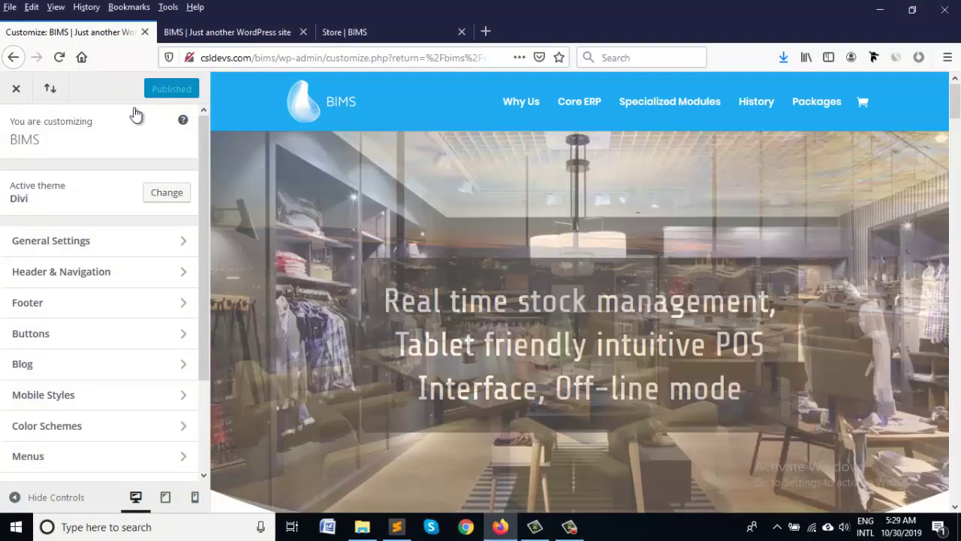
left_click(69, 283)
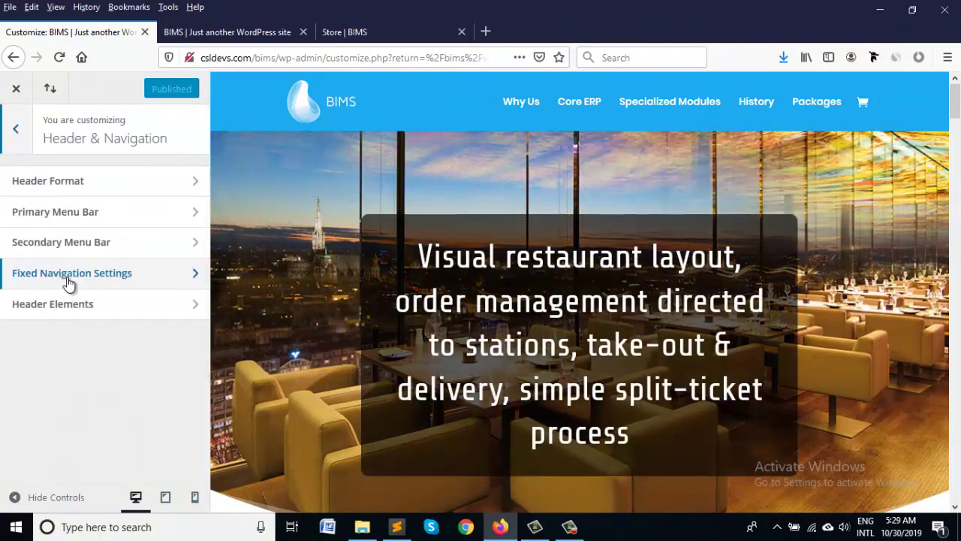
left_click(73, 217)
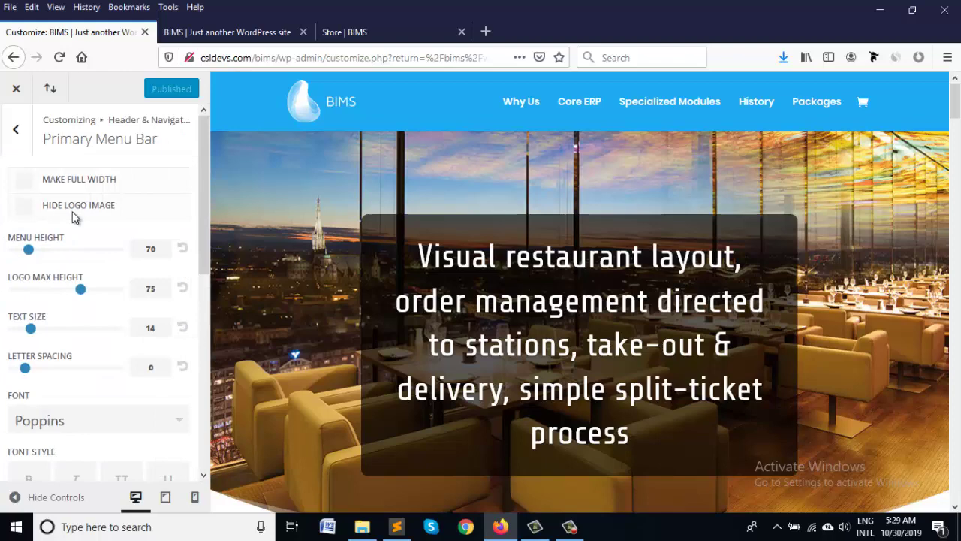
scroll(77, 381, "down", 4)
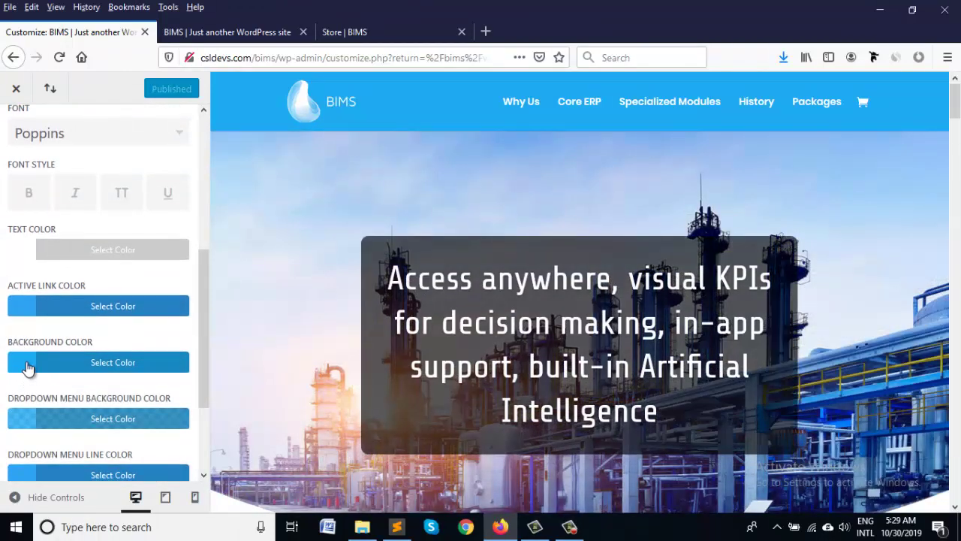
left_click(26, 367)
scroll(26, 369, "down", 3)
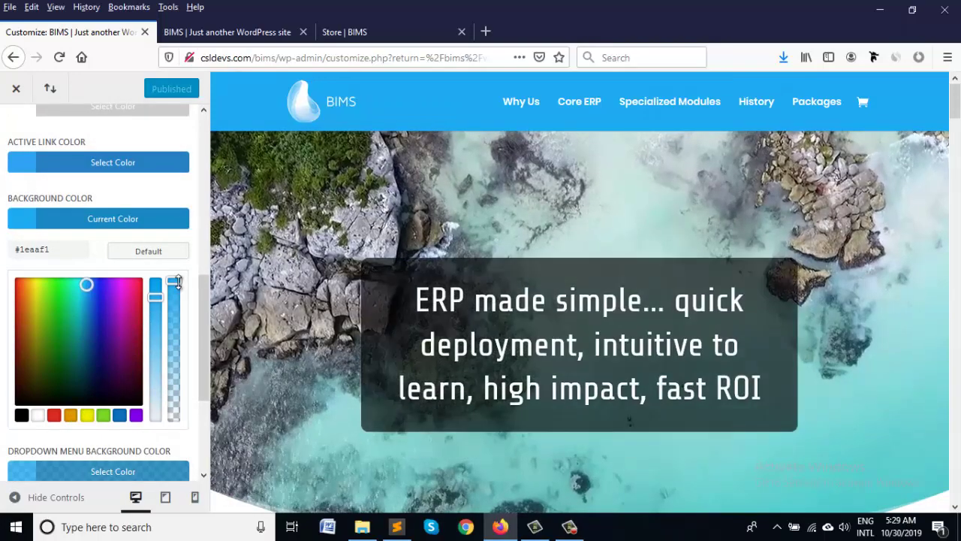
left_click_drag(178, 283, 180, 422)
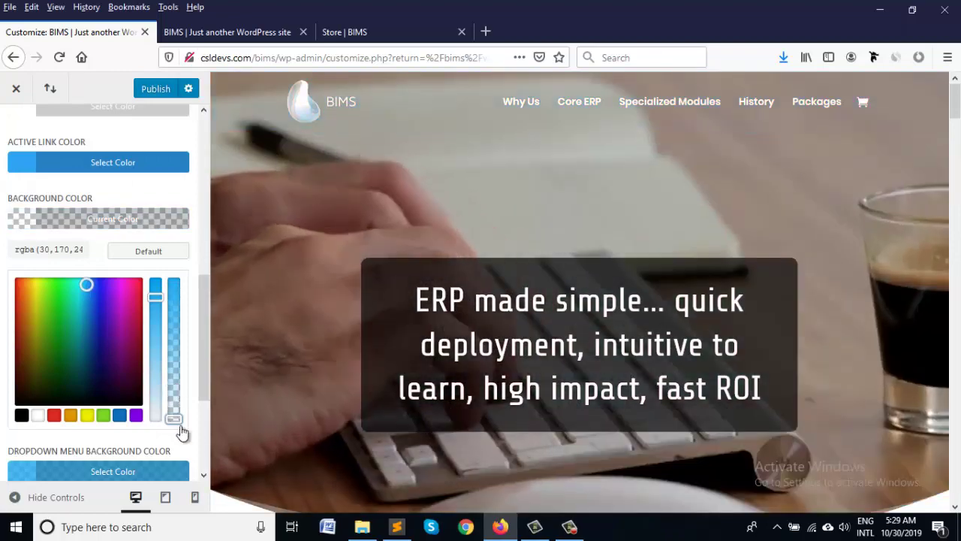
left_click(150, 89)
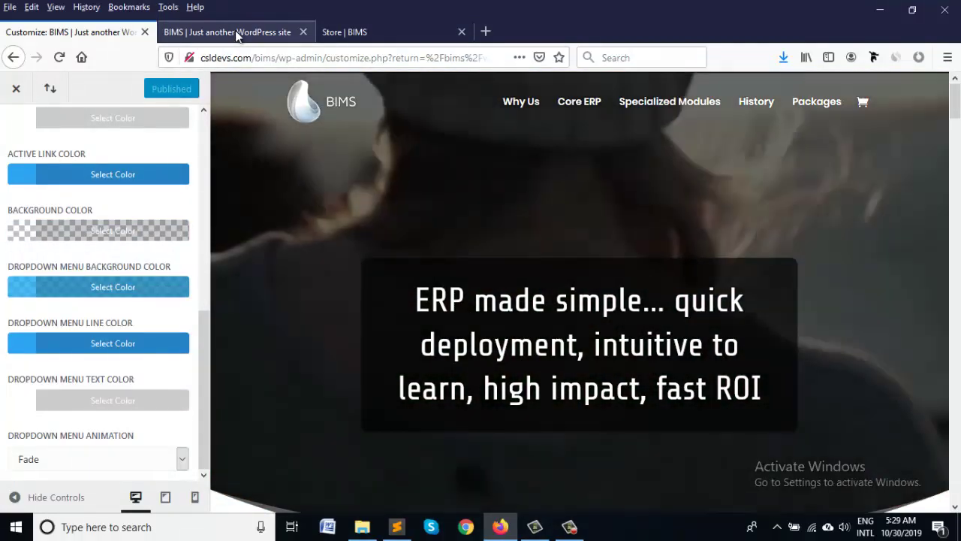
Reload the live homepage and compare its header with the header of the Store page.
left_click(235, 35)
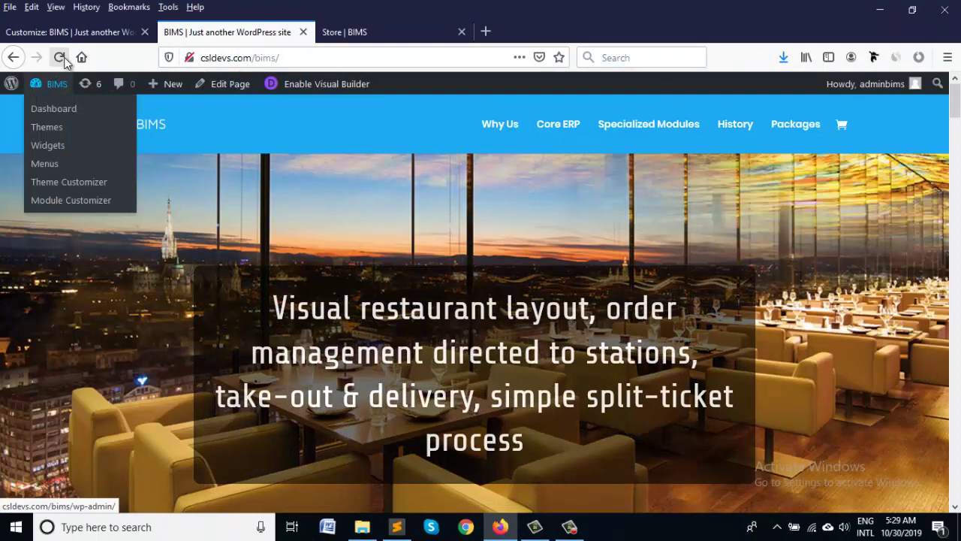
left_click(60, 58)
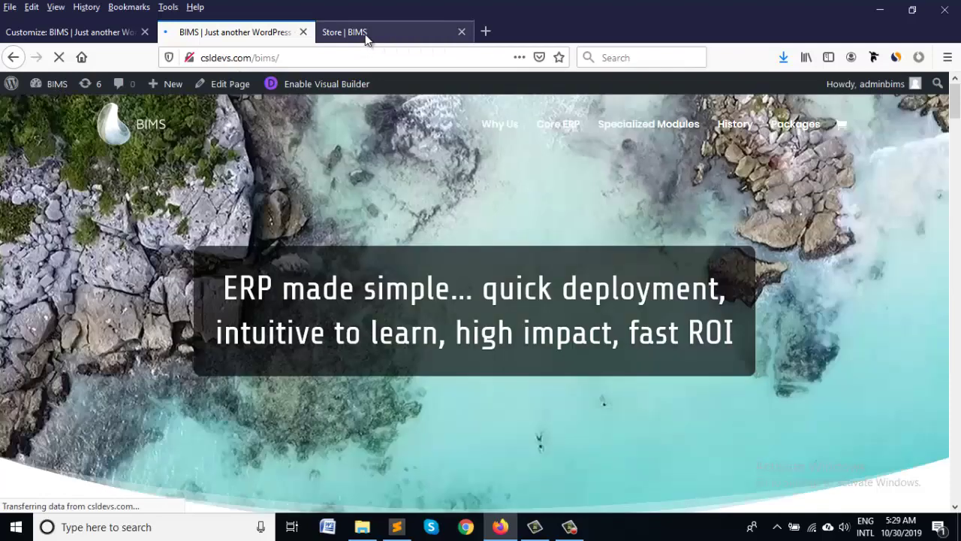
left_click(365, 33)
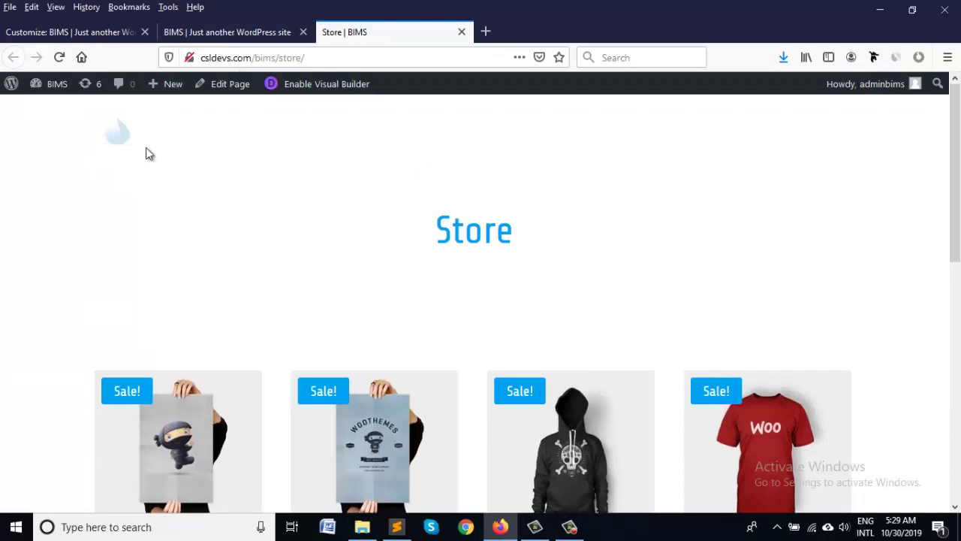
left_click(231, 36)
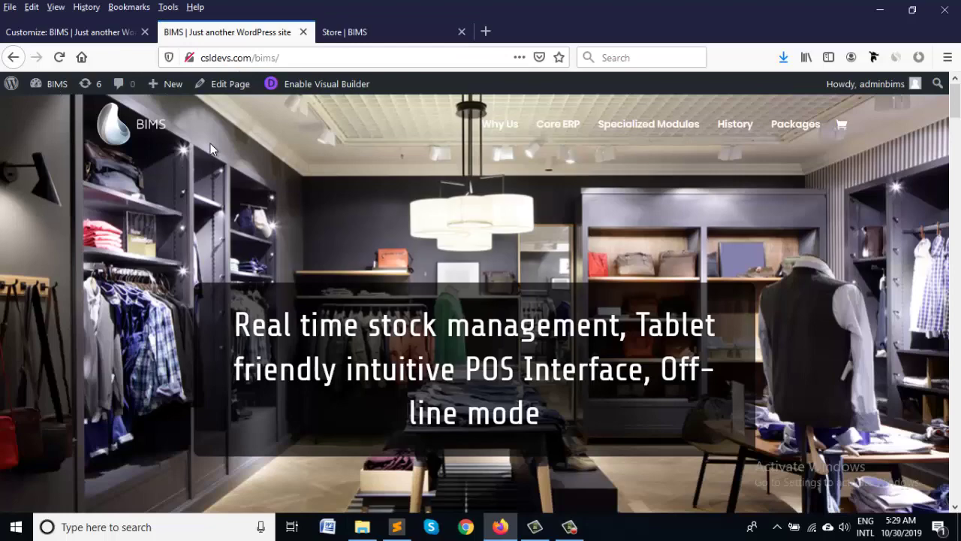
left_click(346, 32)
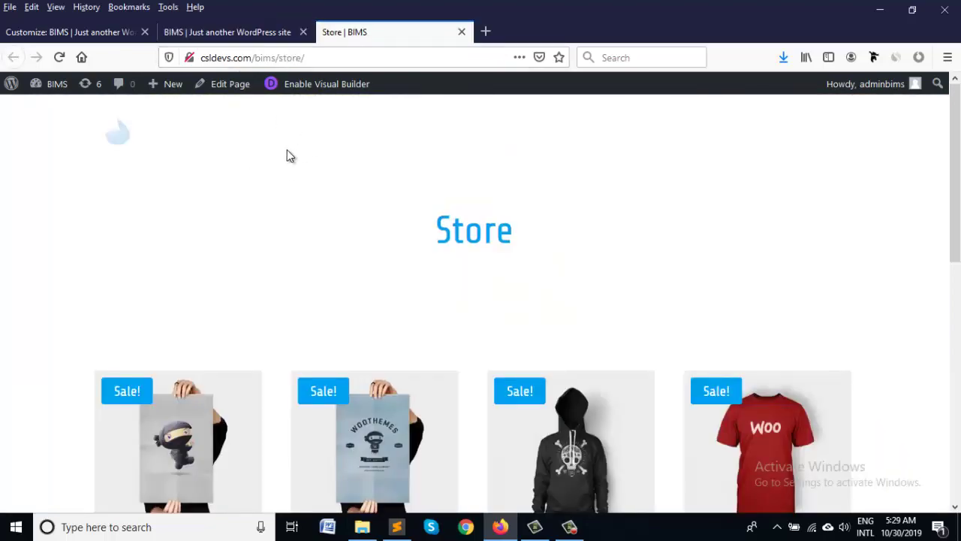
left_click(225, 33)
Restore the primary menu bar's background colour to full opacity in the customizer and publish it.
left_click(93, 34)
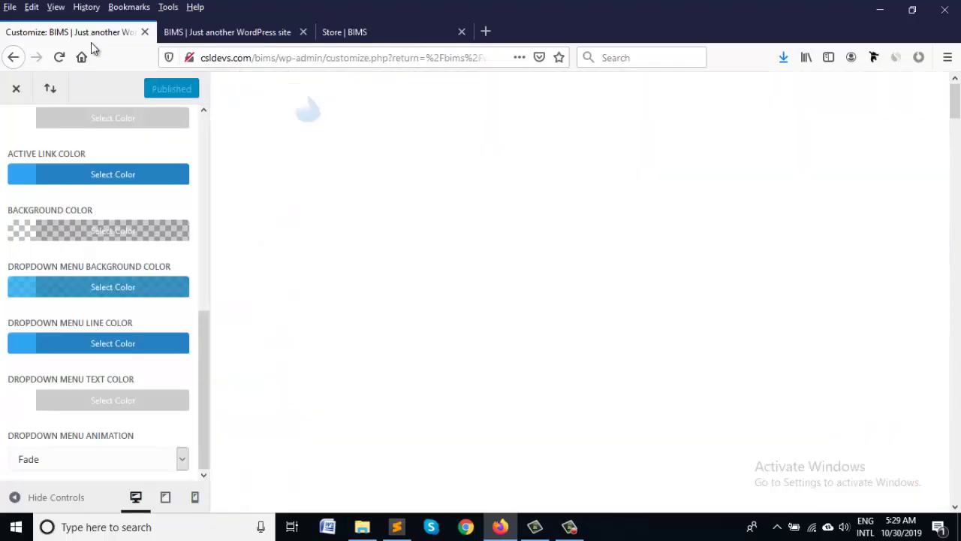
scroll(128, 329, "up", 5)
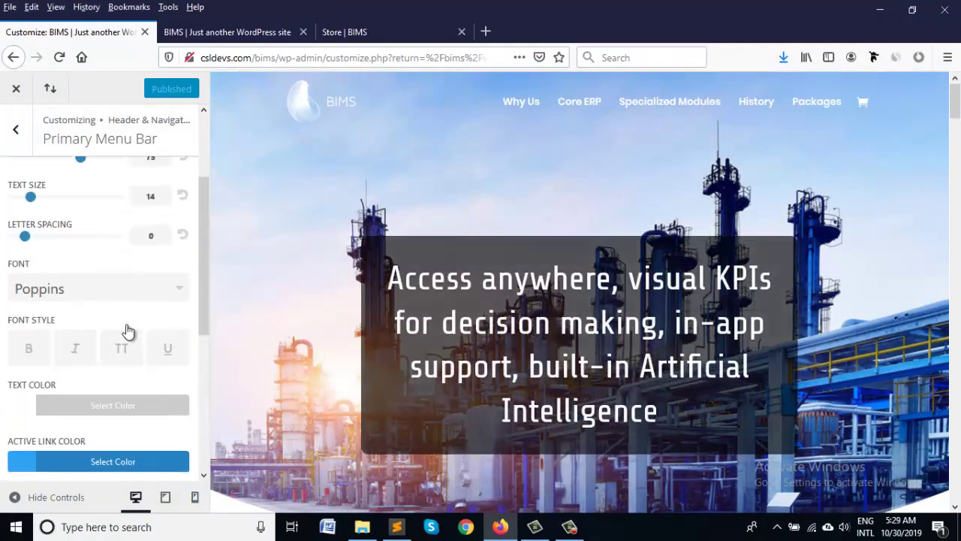
scroll(126, 323, "down", 3)
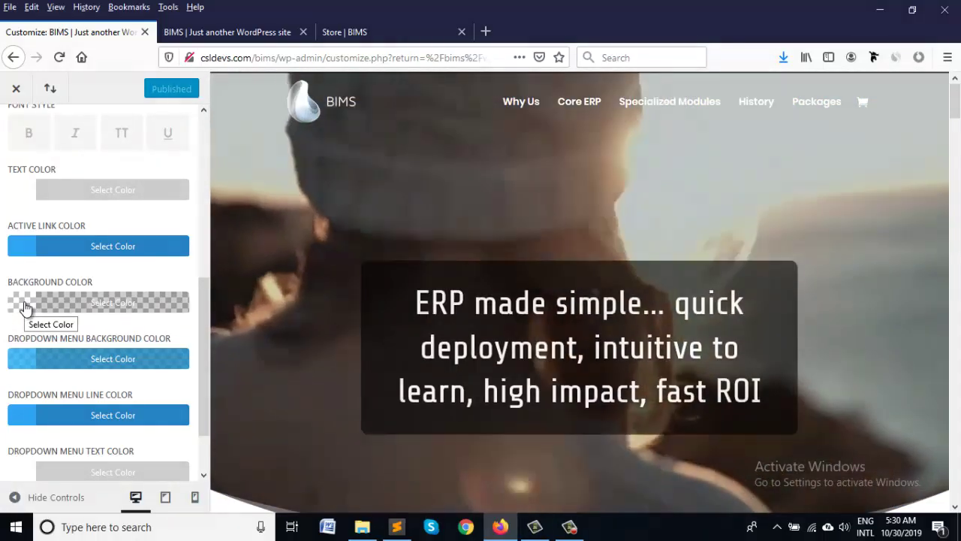
left_click(25, 307)
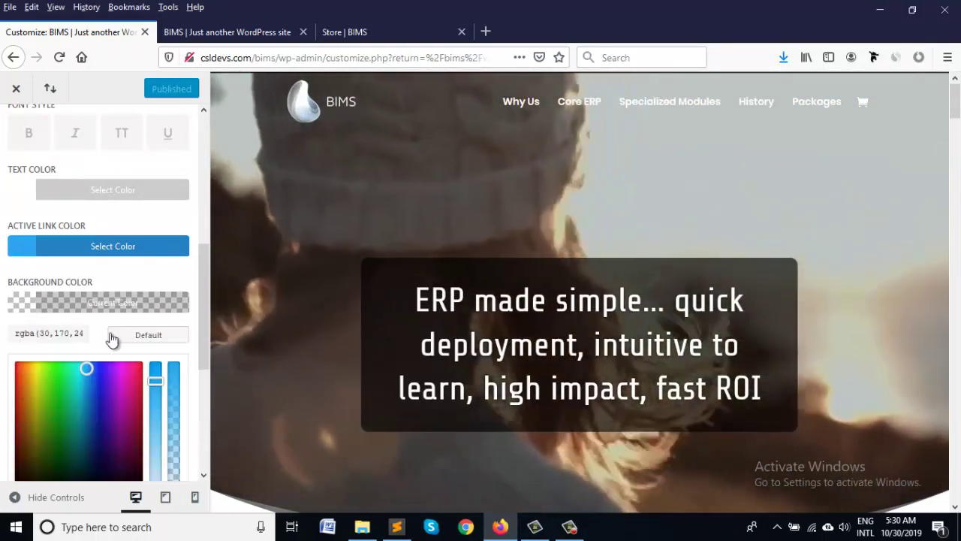
scroll(199, 428, "down", 2)
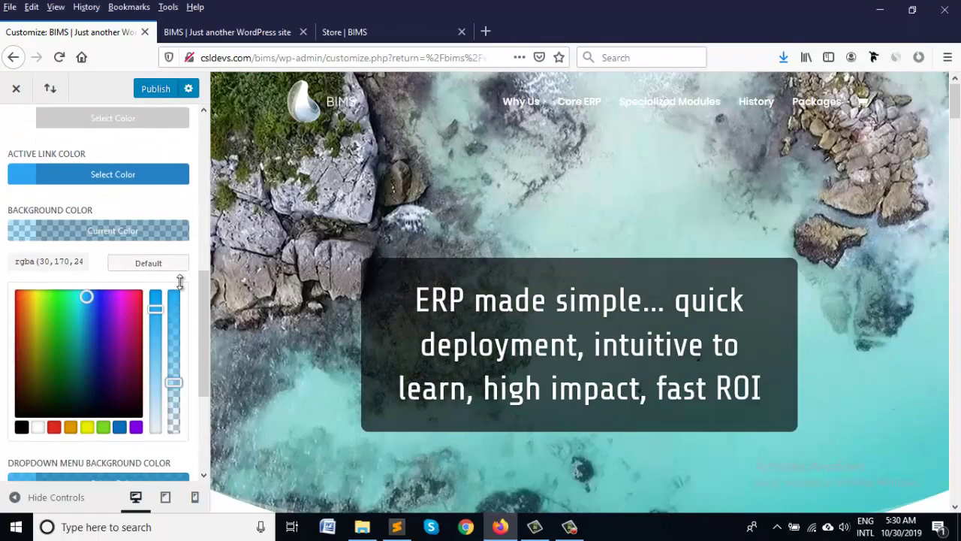
left_click_drag(173, 430, 180, 287)
left_click(157, 91)
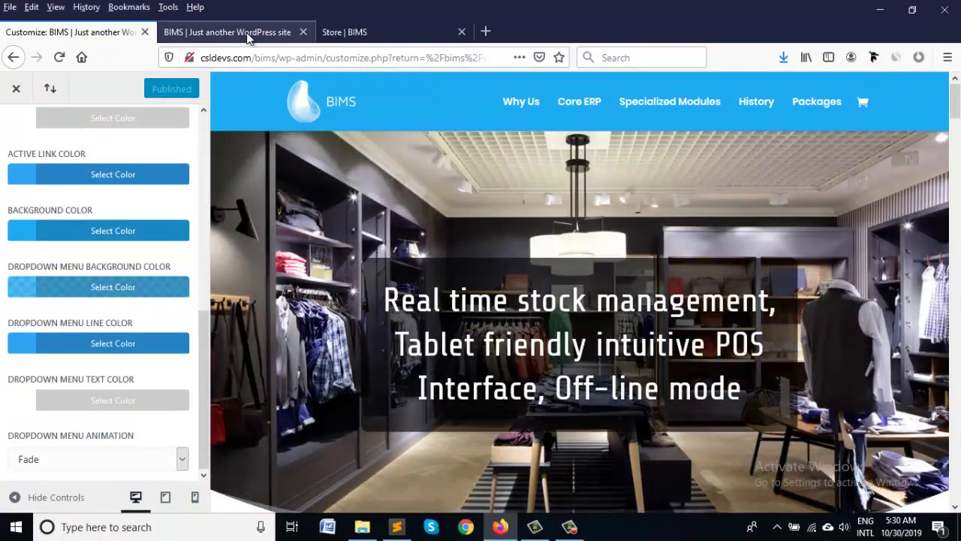
Reload the live homepage and the Store page to check the header background on both.
left_click(212, 34)
left_click(61, 63)
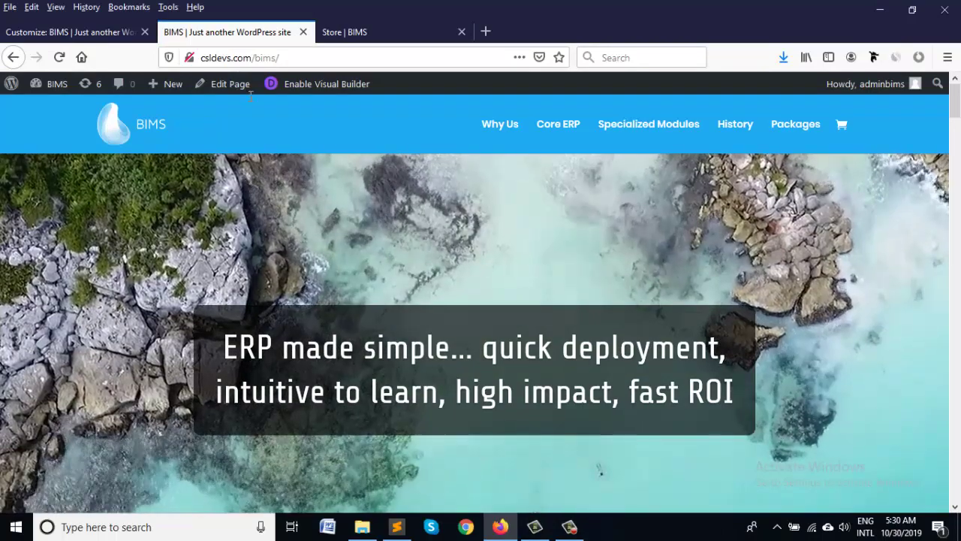
left_click(380, 33)
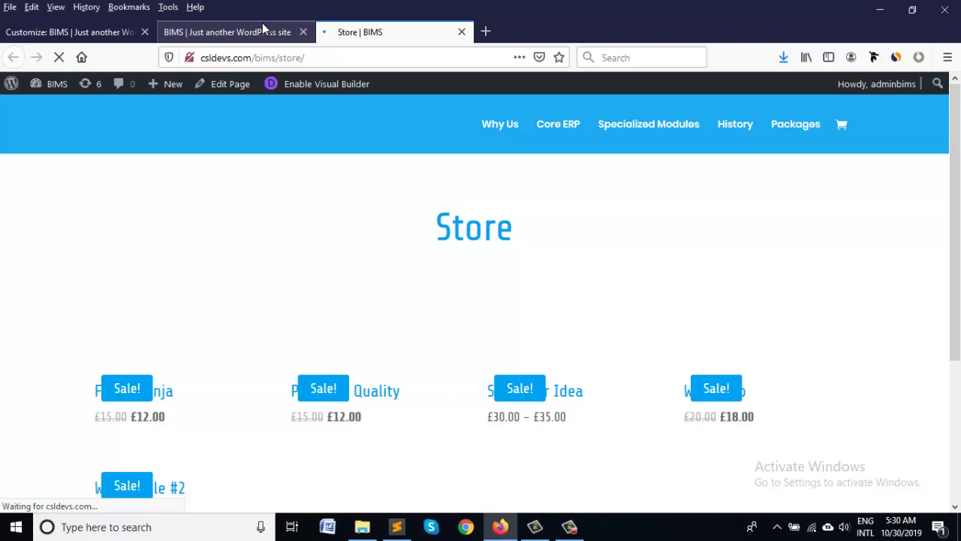
left_click(258, 32)
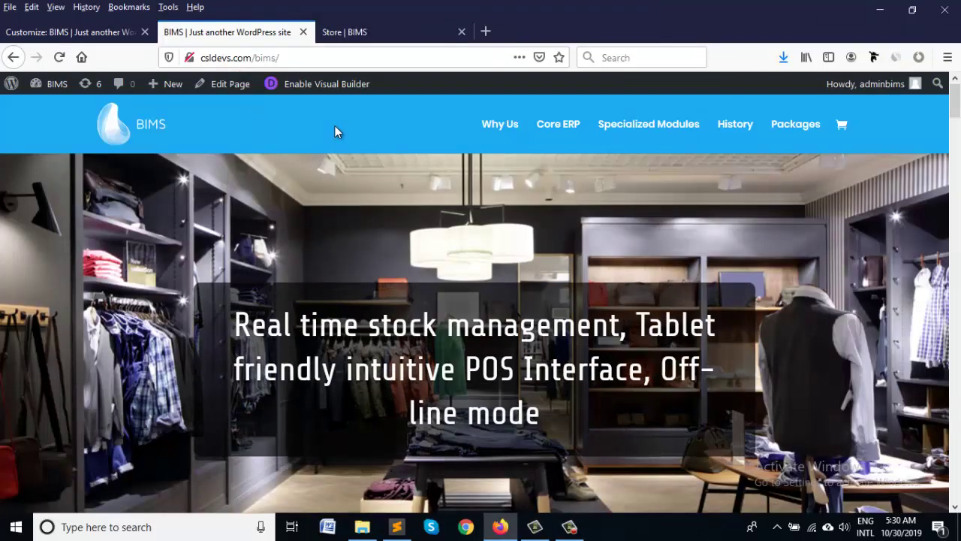
Inspect the homepage header in the developer tools and add a new CSS rule for the #main-header element.
right_click(335, 126)
left_click(386, 289)
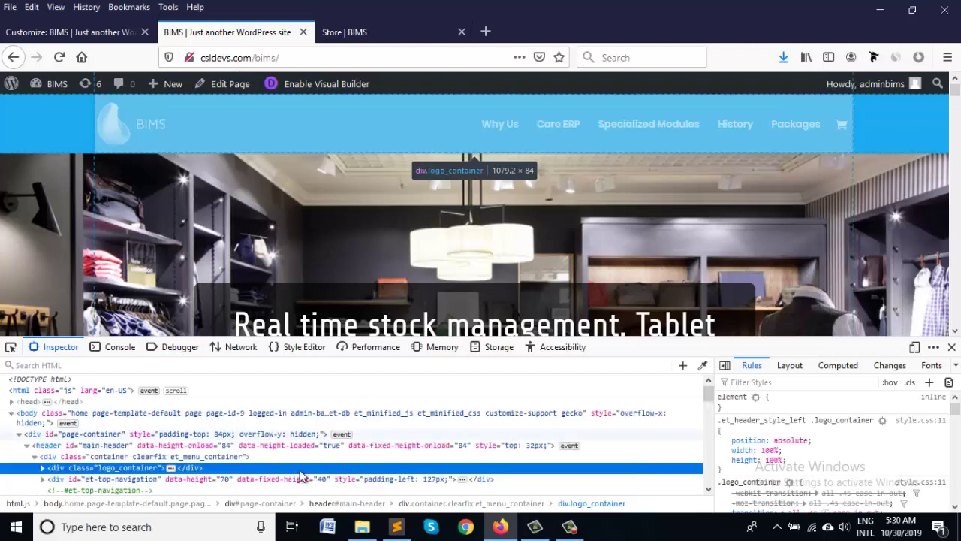
left_click(124, 446)
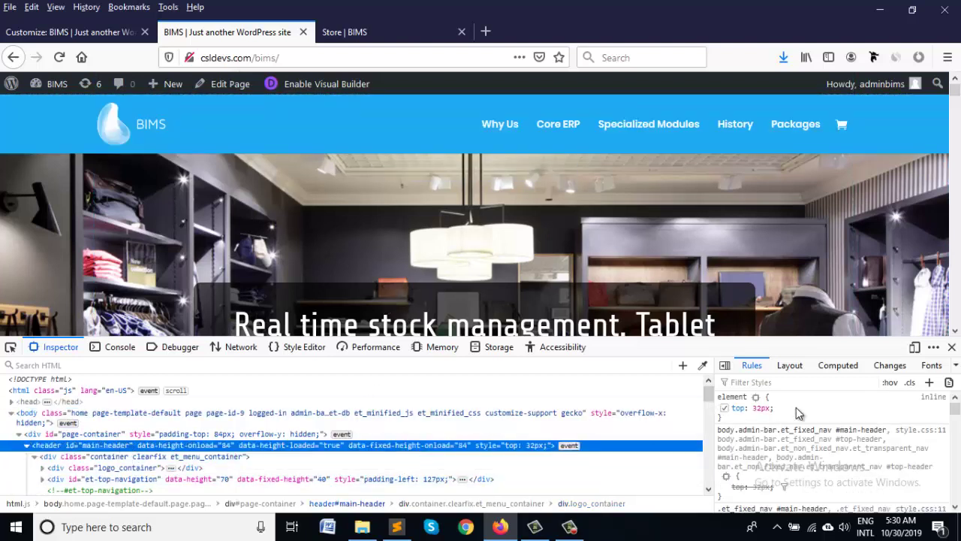
right_click(796, 407)
left_click(841, 470)
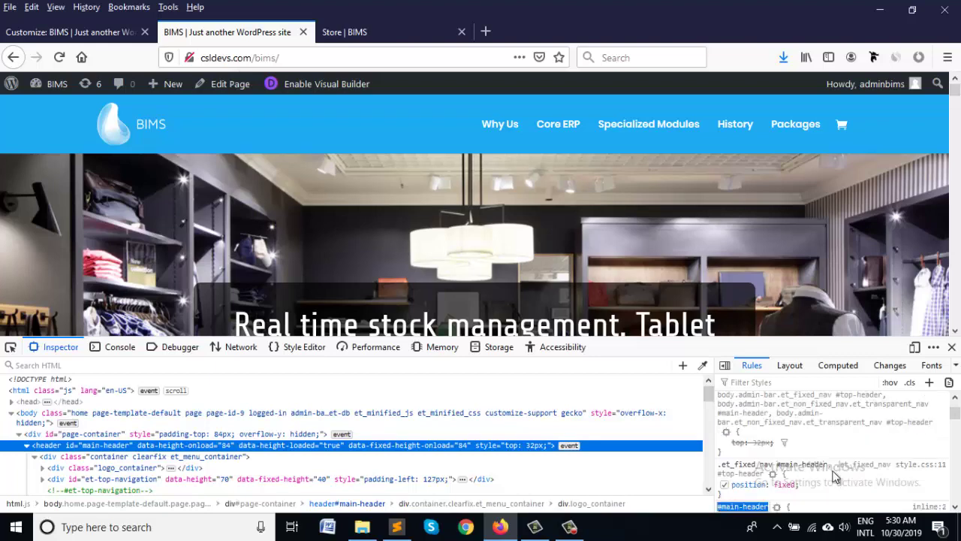
scroll(837, 481, "down", 2)
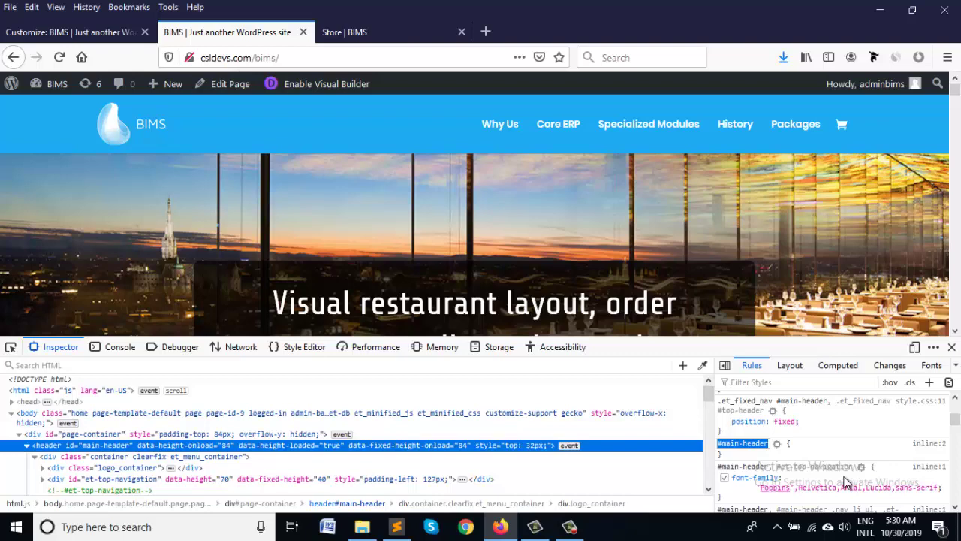
key("Return")
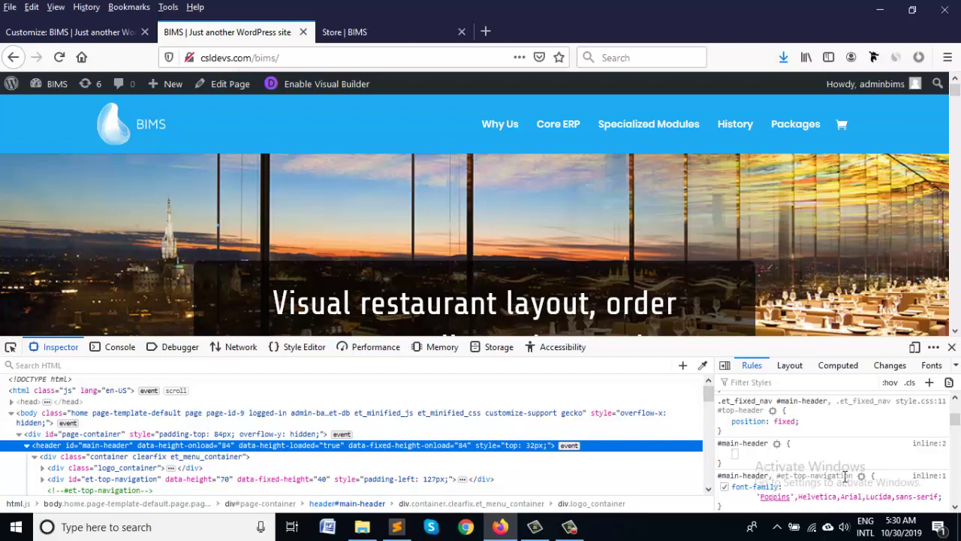
Add a background declaration of rgba(0,0,0,0) to the new #main-header rule.
type("background")
key("Tab")
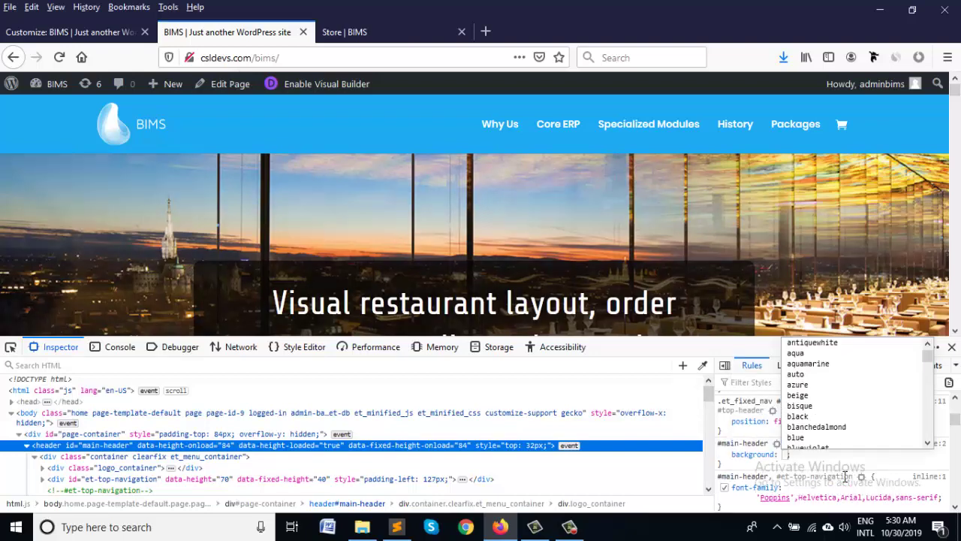
type("rgb")
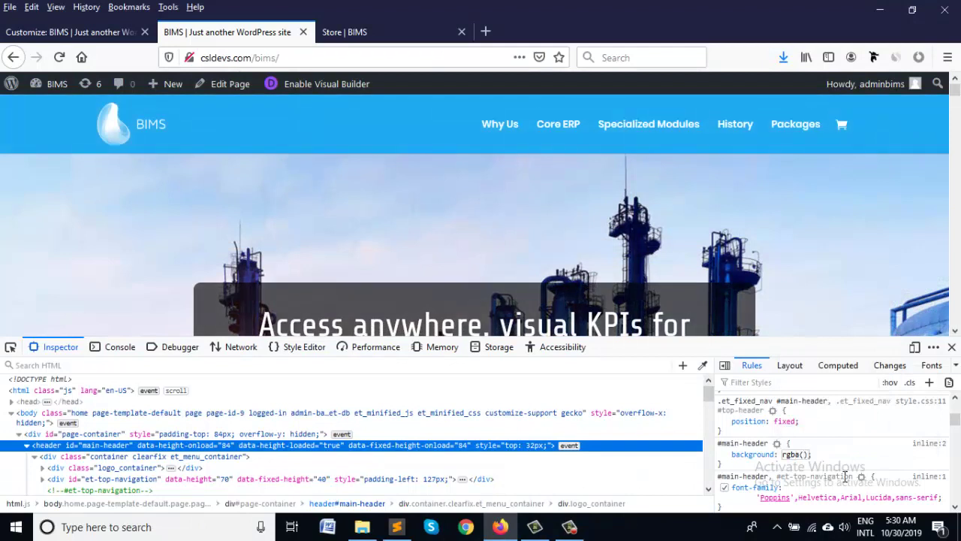
type("a(0,0,0")
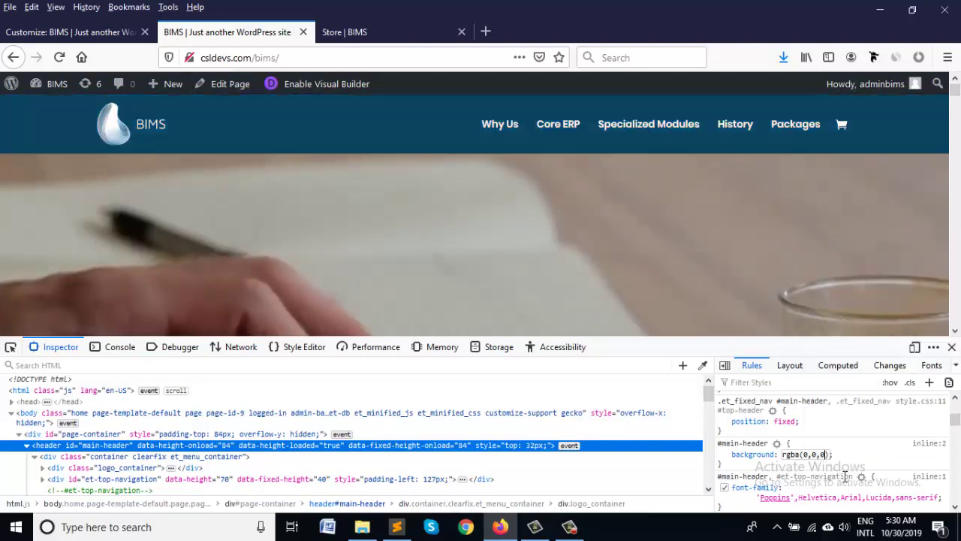
type(",0")
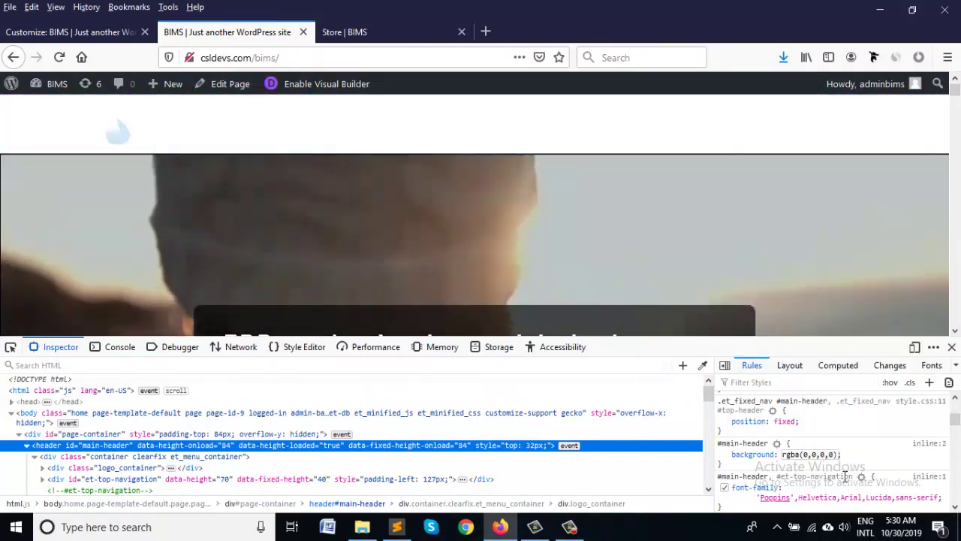
key("Return")
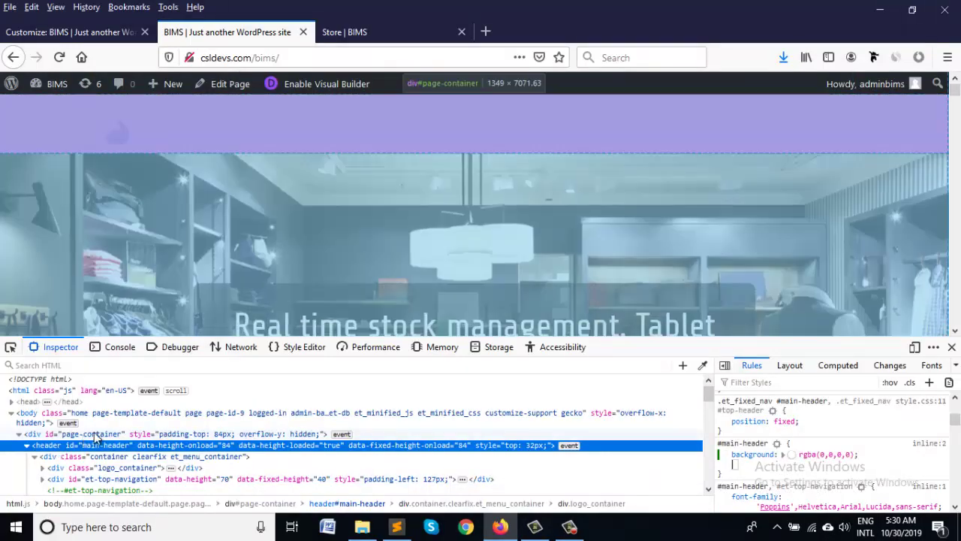
Select the #page-container div in the inspector and add a new CSS rule for it.
left_click(96, 437)
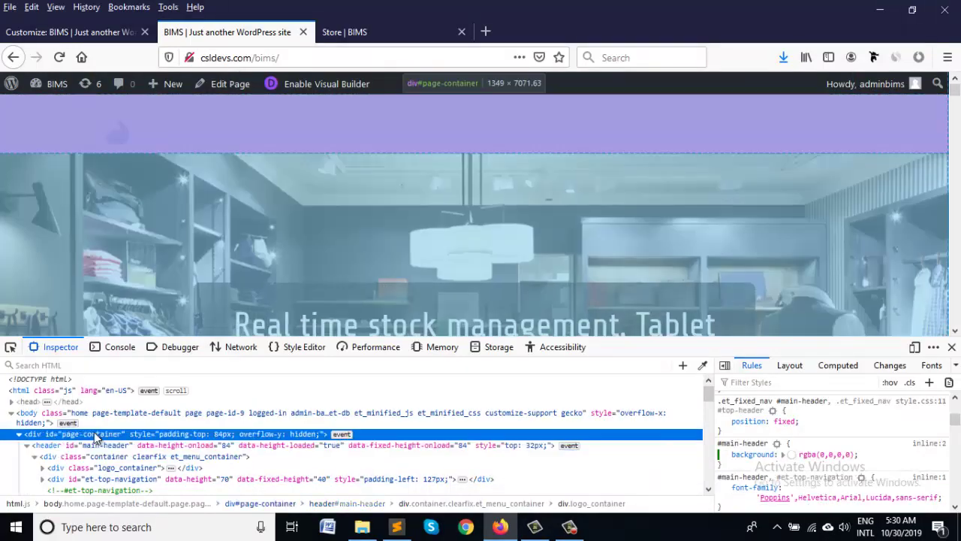
scroll(805, 464, "down", 3)
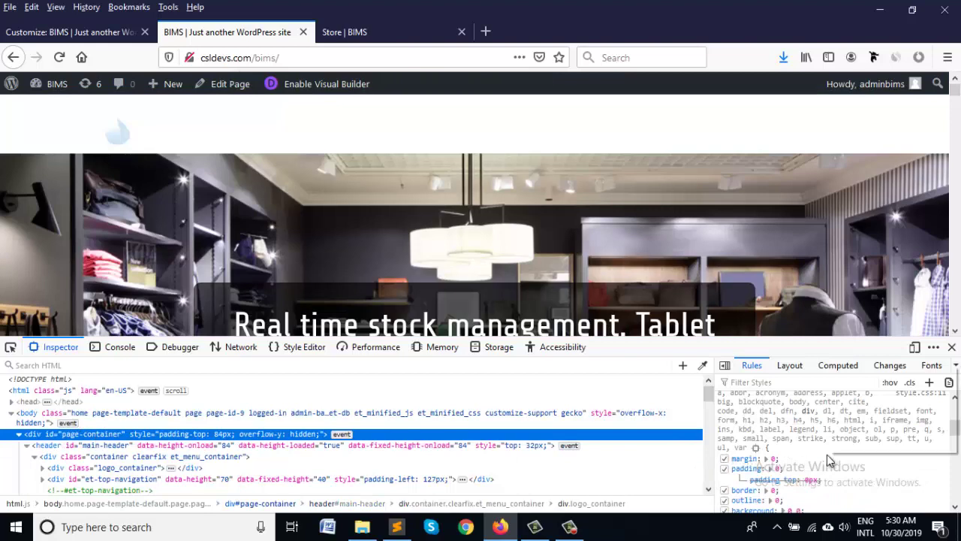
right_click(829, 458)
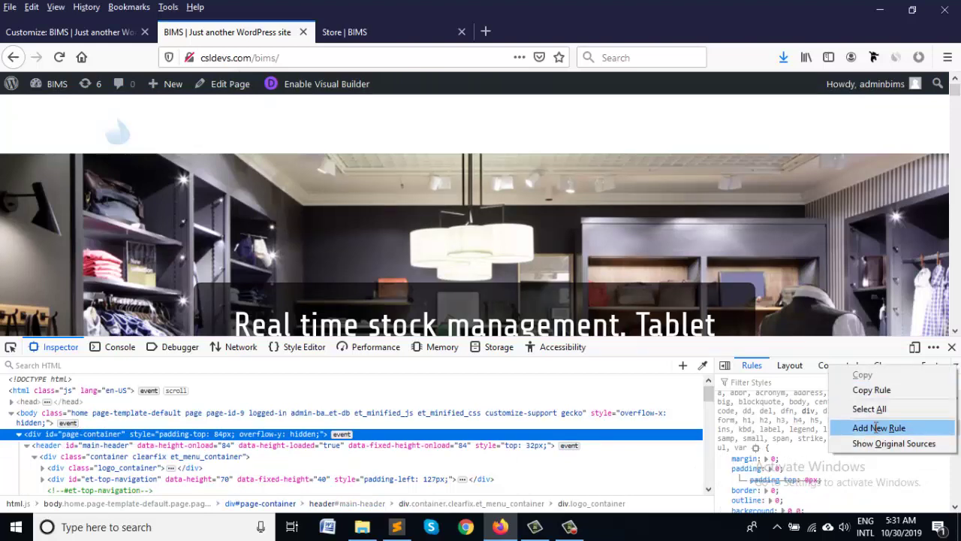
left_click(879, 428)
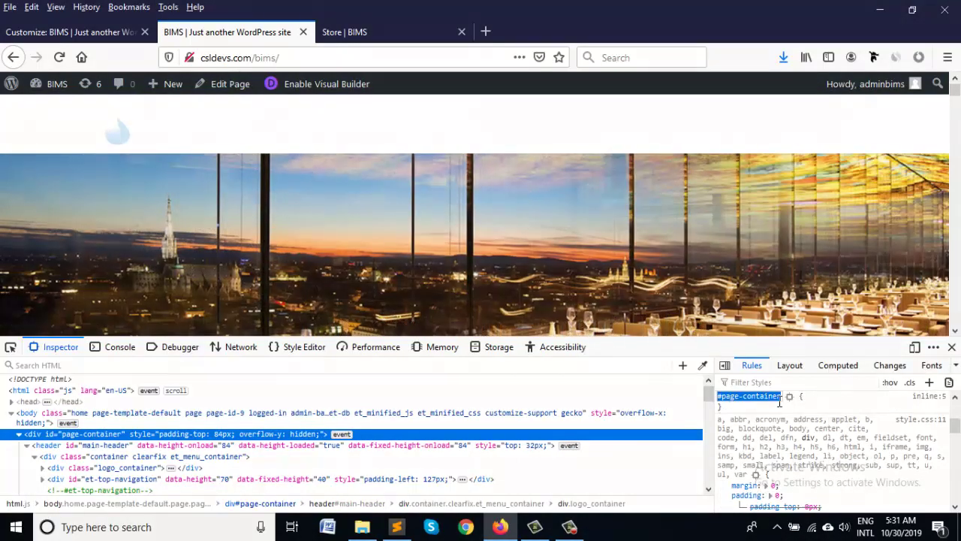
key("Return")
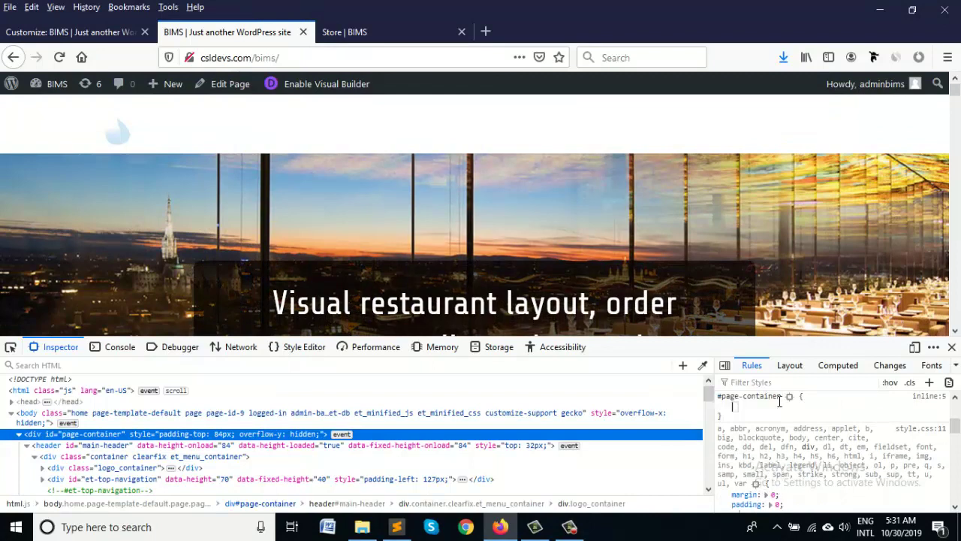
Add a padding-top declaration of 0 !important to the new #page-container rule.
type("padding")
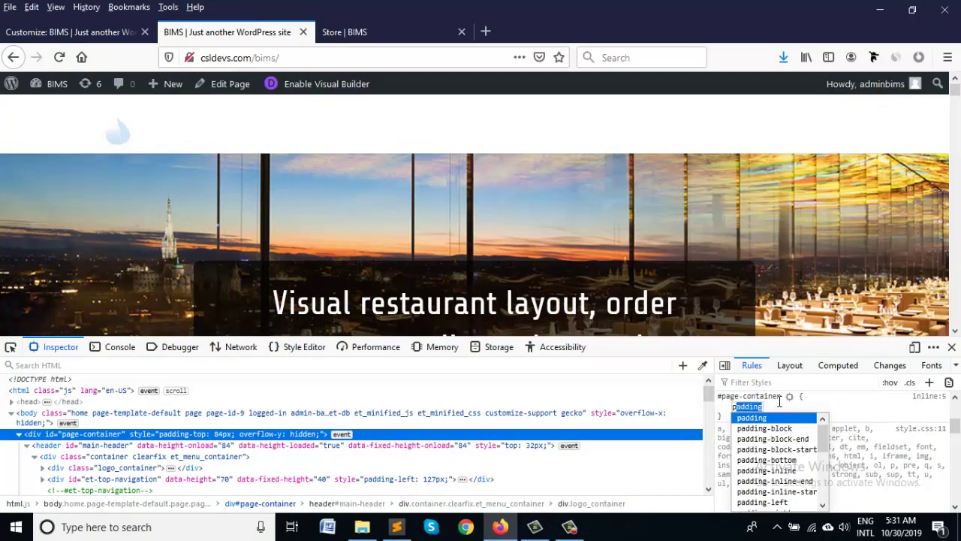
key("Right")
type("-")
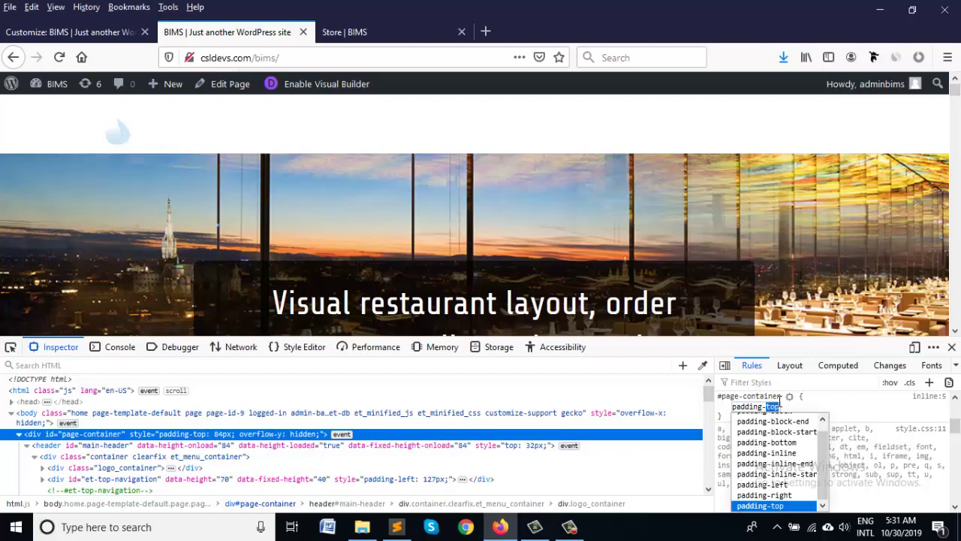
key("Tab")
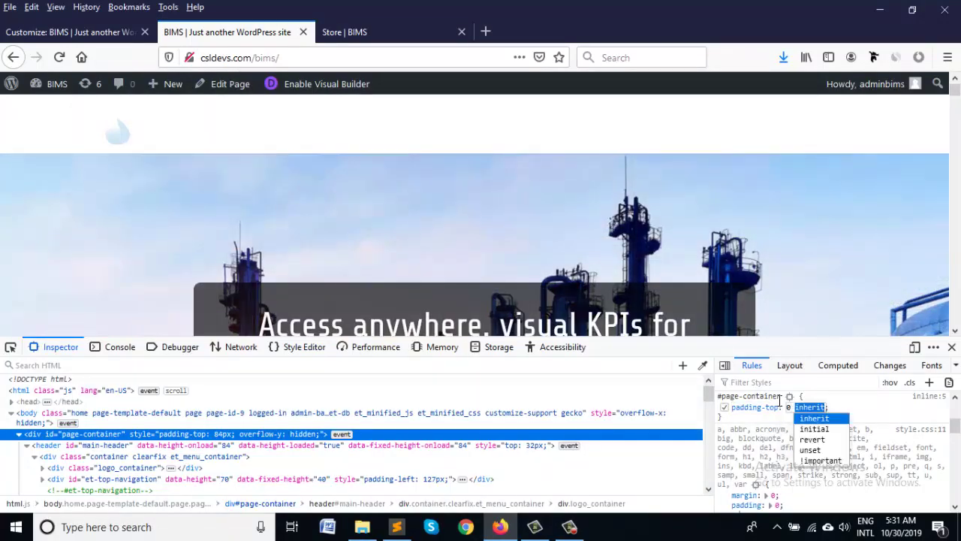
type("0 !importa")
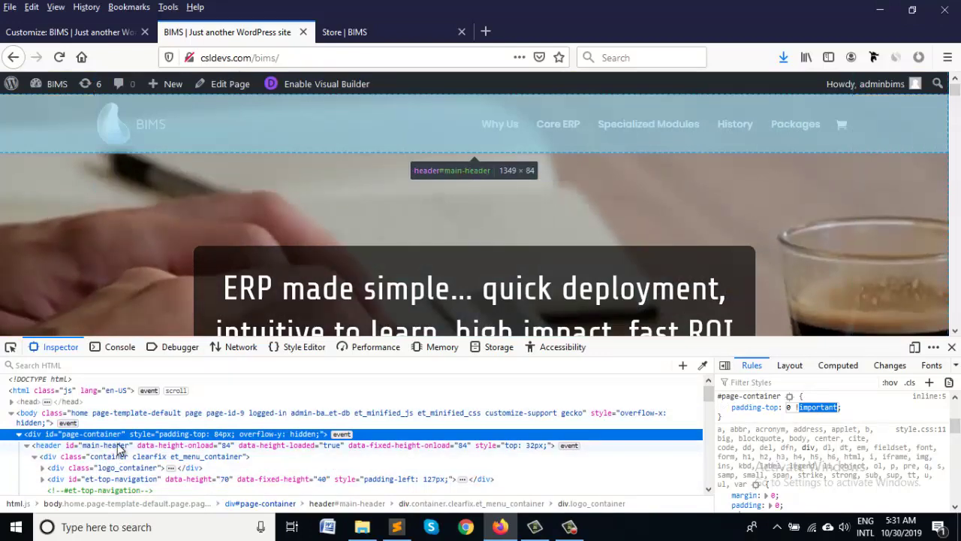
Add a box-shadow declaration of none to the #main-header rule that holds the transparent background.
left_click(673, 448)
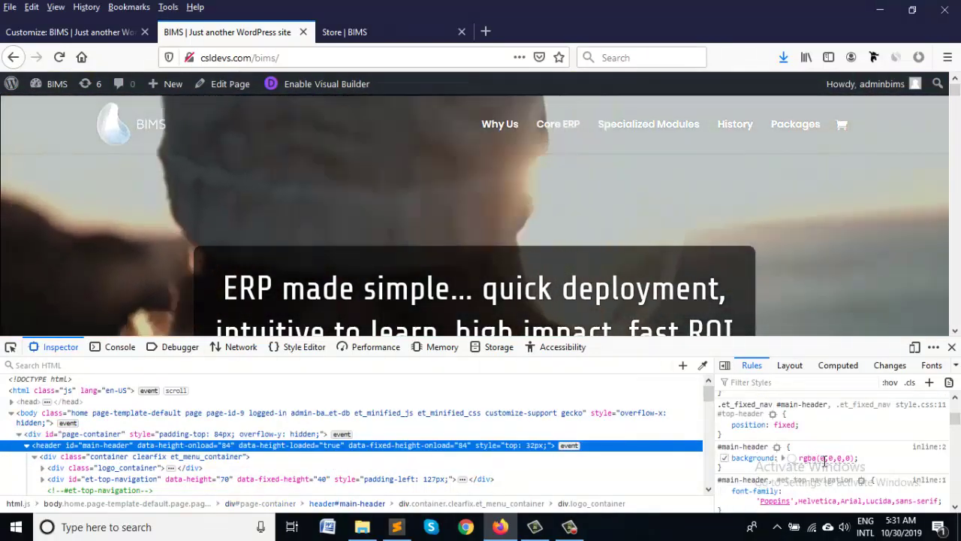
left_click(808, 457)
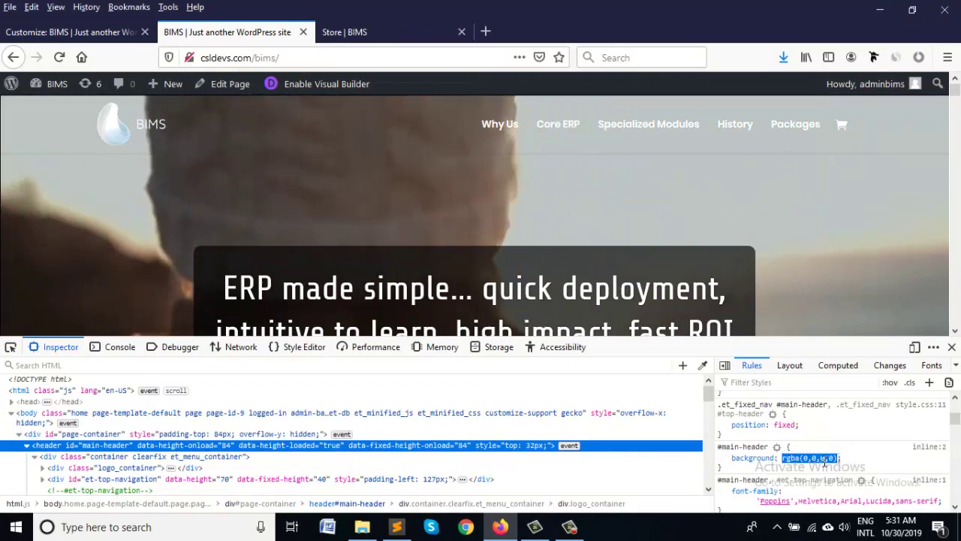
key("Return")
type("box")
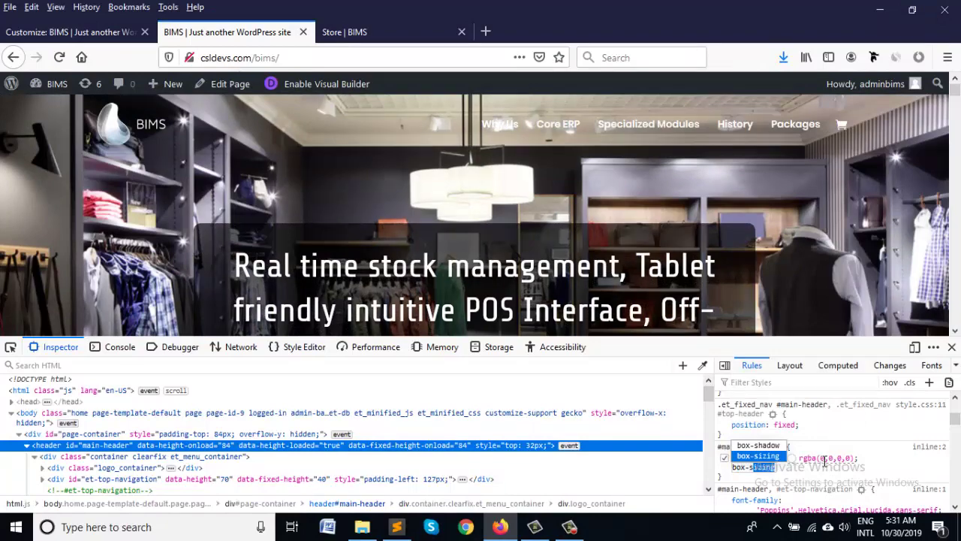
type("-sh")
key("Tab")
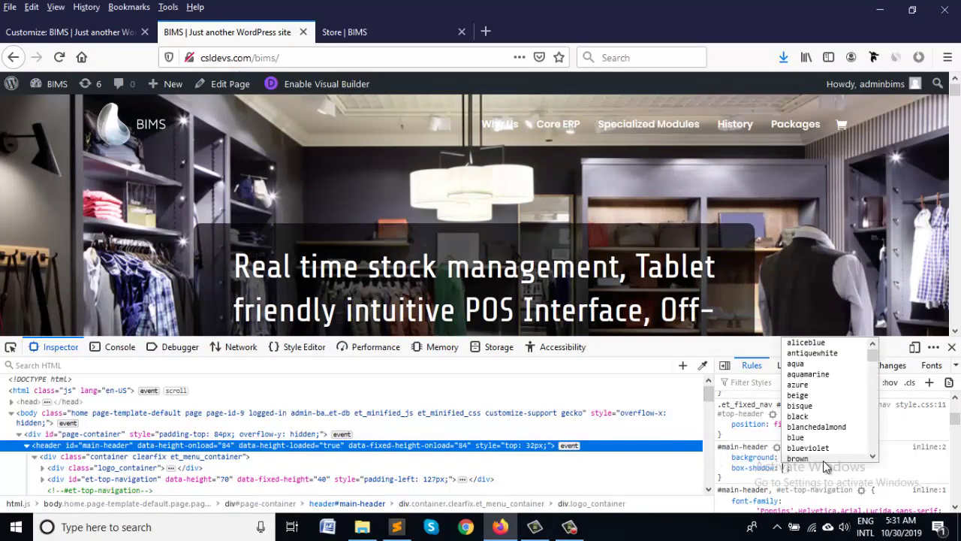
type("non")
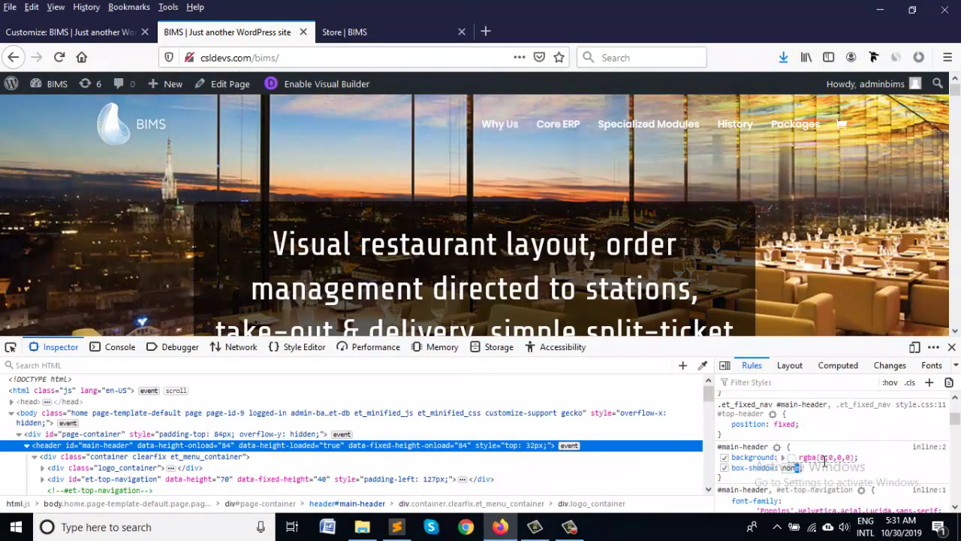
key("Return")
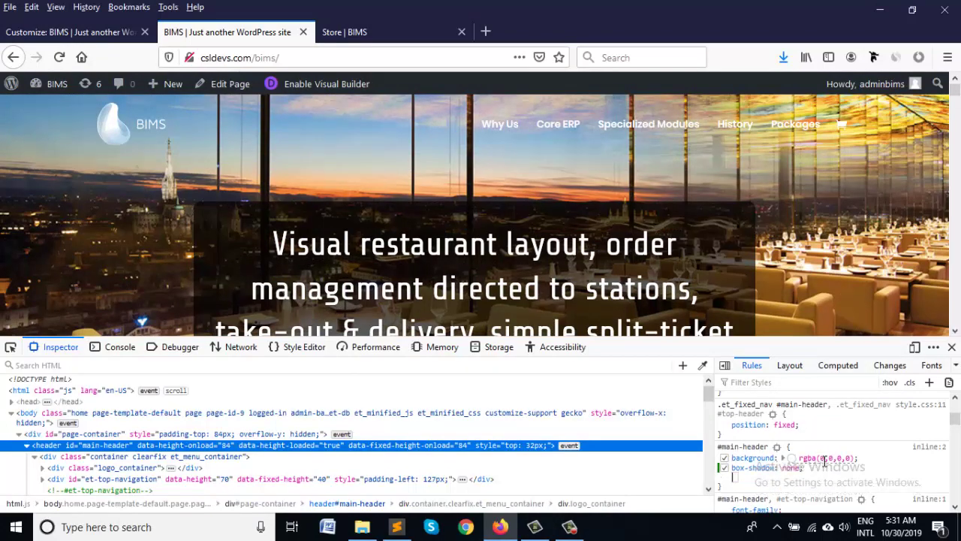
Copy the edited #main-header rule from the inspector and paste it into the customizer's Additional CSS.
right_click(733, 446)
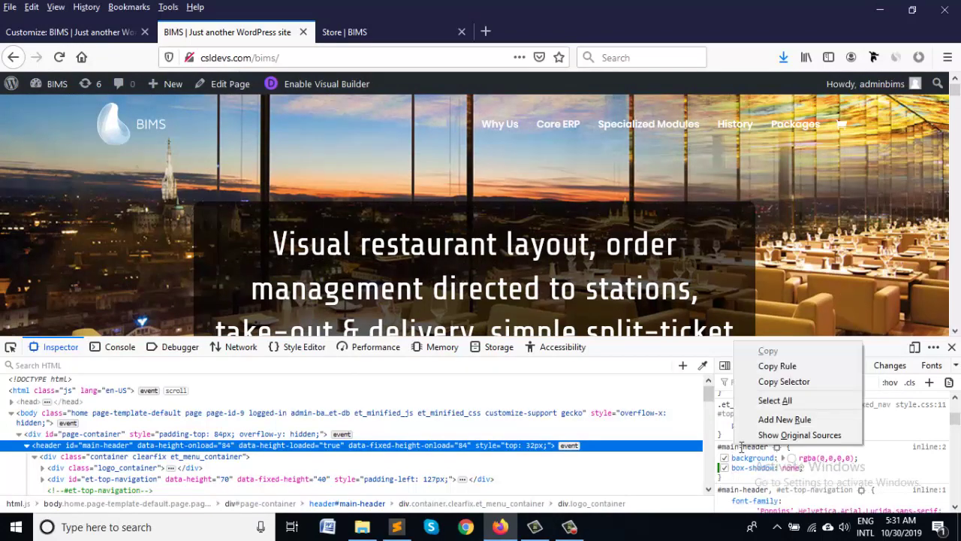
left_click(768, 366)
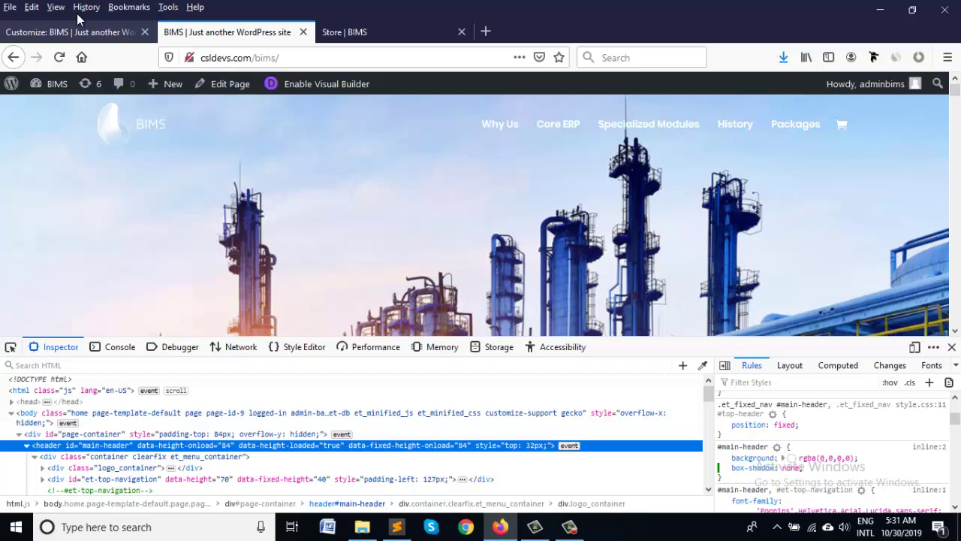
left_click(72, 31)
scroll(73, 469, "up", 6)
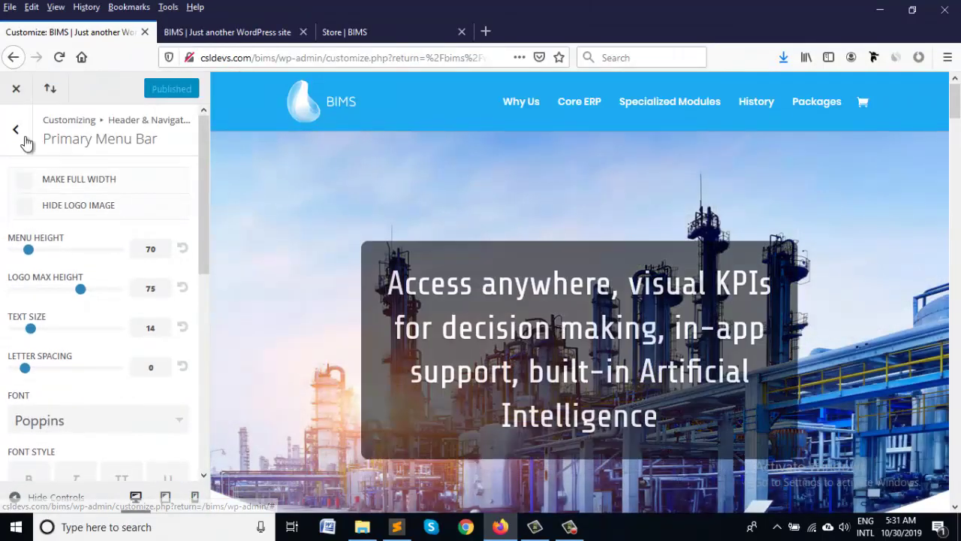
left_click(18, 130)
left_click(23, 139)
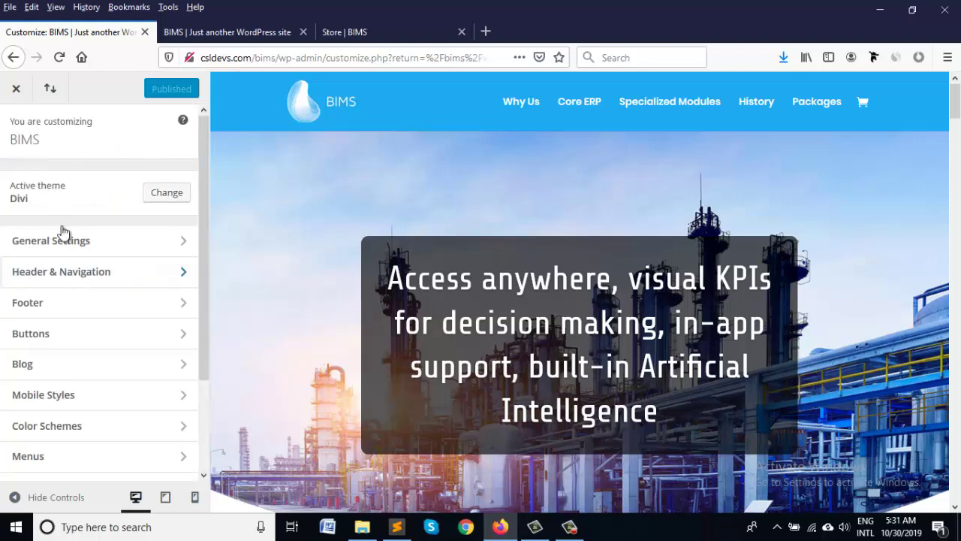
scroll(82, 383, "down", 3)
left_click(68, 465)
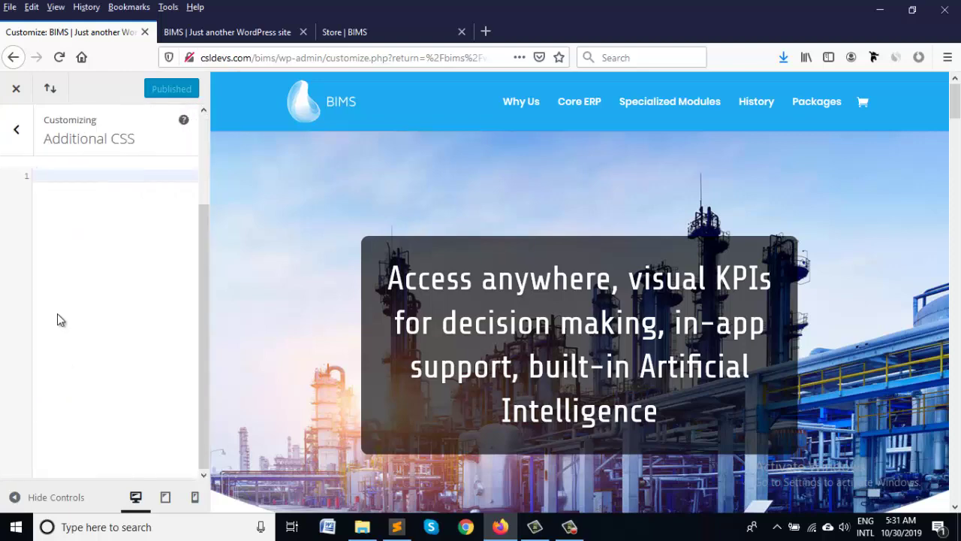
left_click(54, 210)
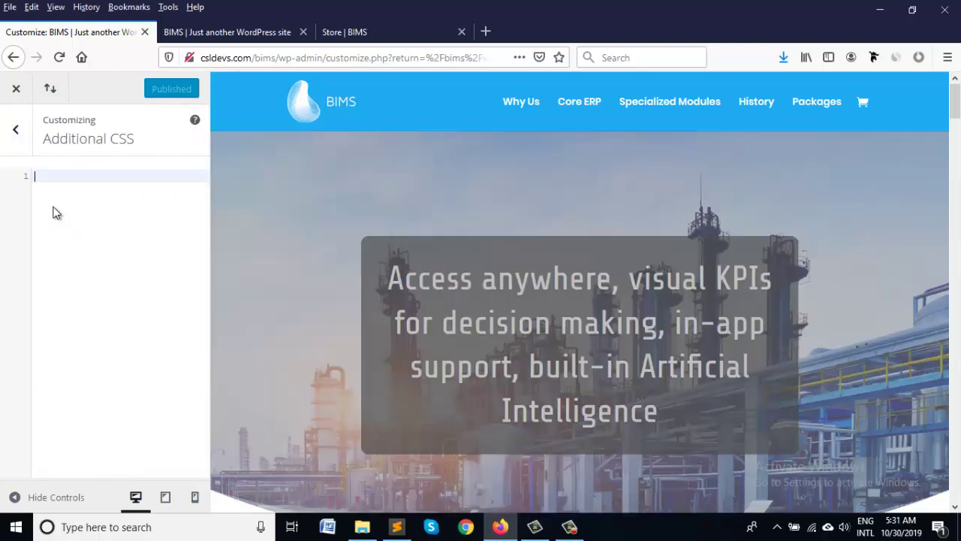
key("ctrl+v")
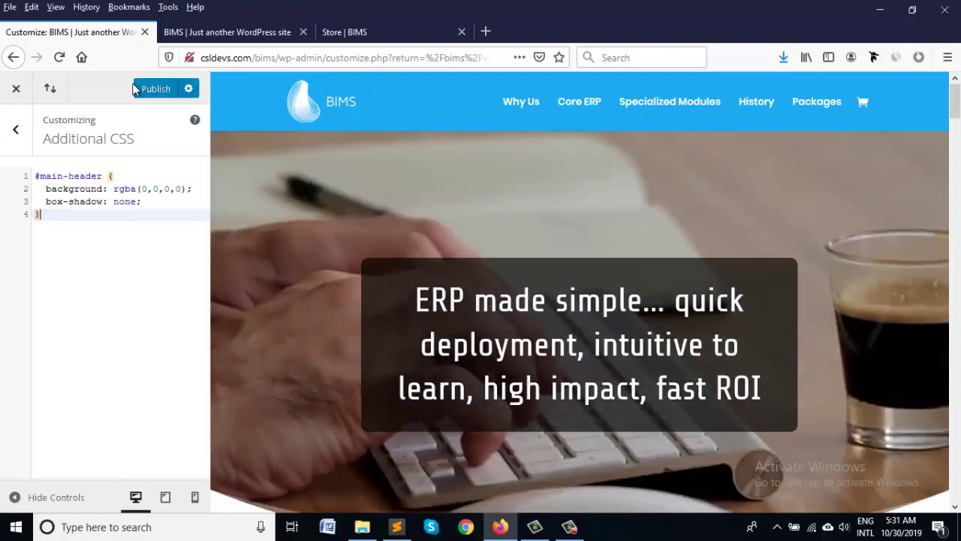
Copy the #page-container rule from the inspector and paste it on a new line below the #main-header rule in the Additional CSS.
left_click(198, 35)
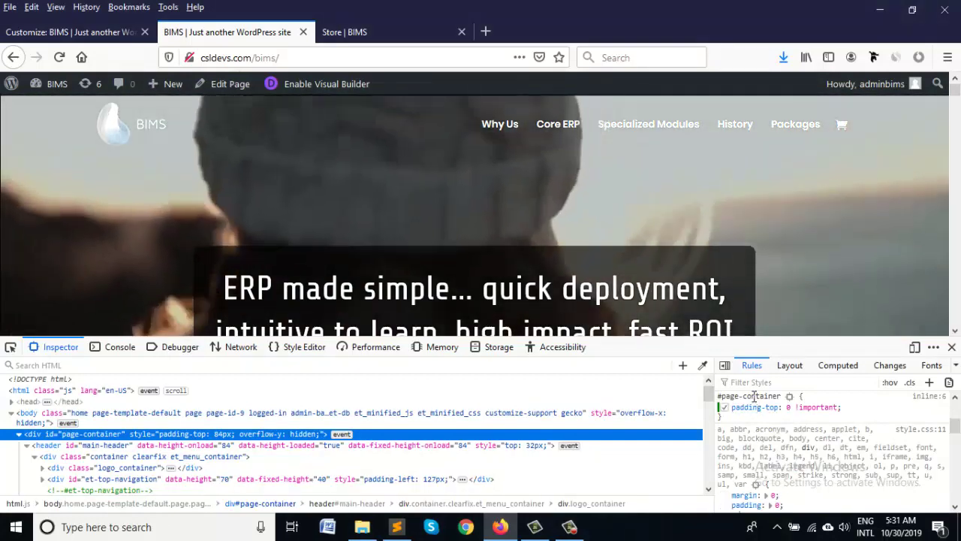
right_click(755, 397)
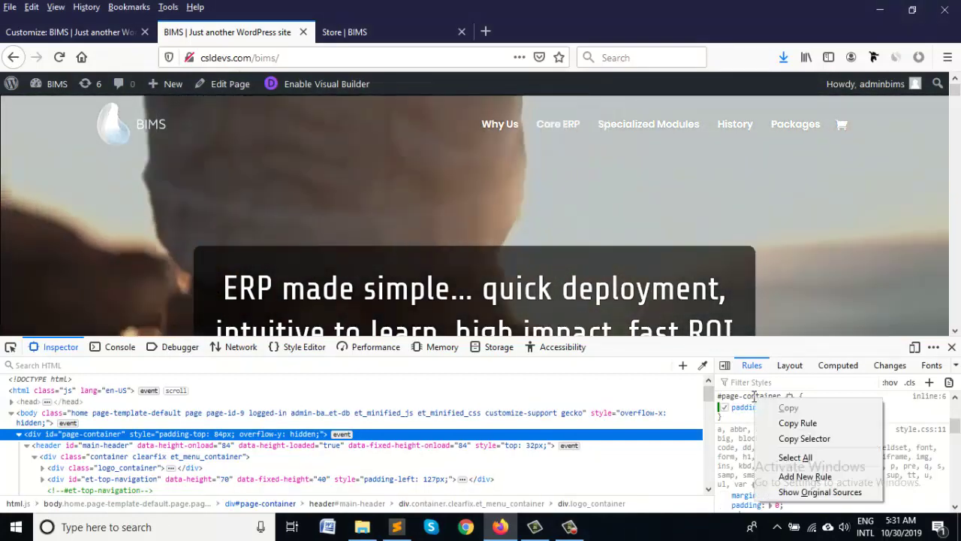
left_click(785, 423)
left_click(79, 33)
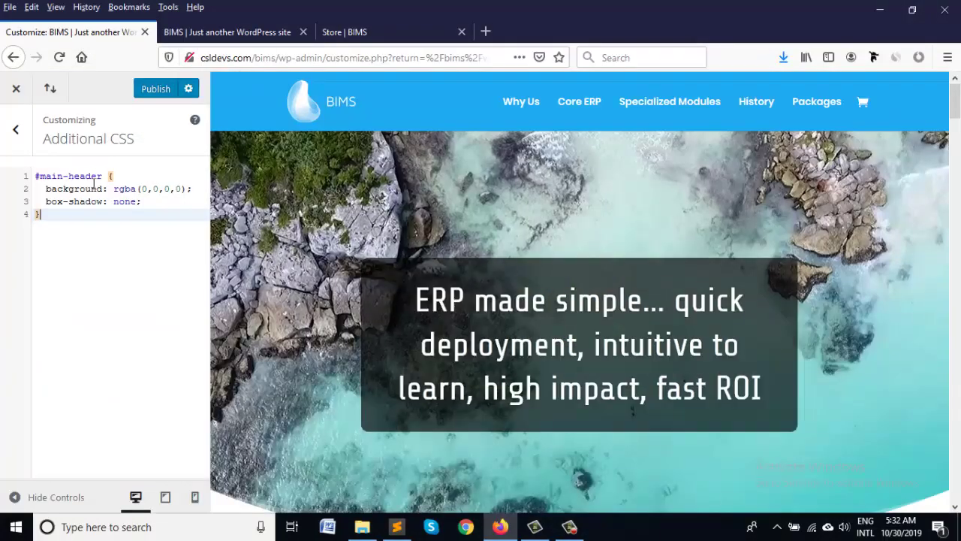
key("Return")
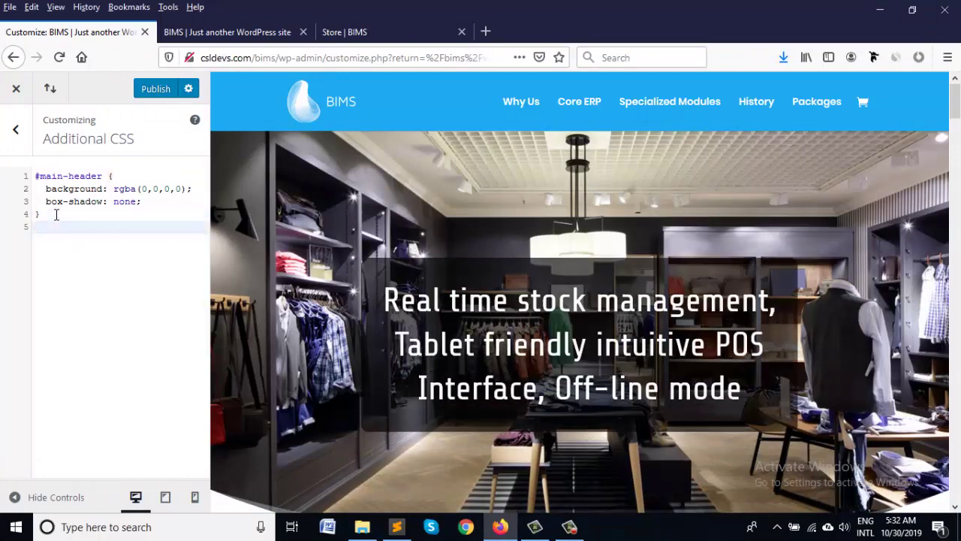
key("ctrl+v")
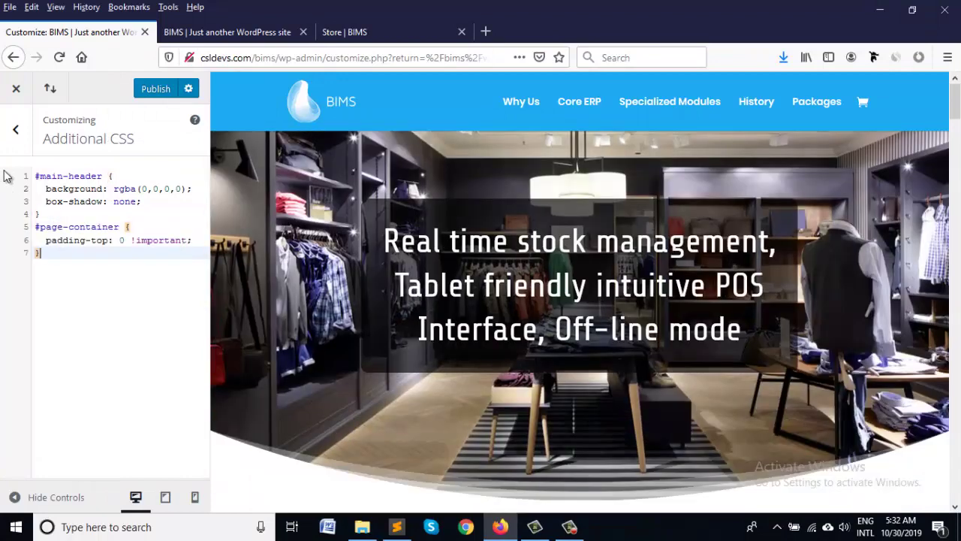
Prefix the #main-header and #page-container selectors with .home in the Additional CSS and publish it.
left_click(36, 176)
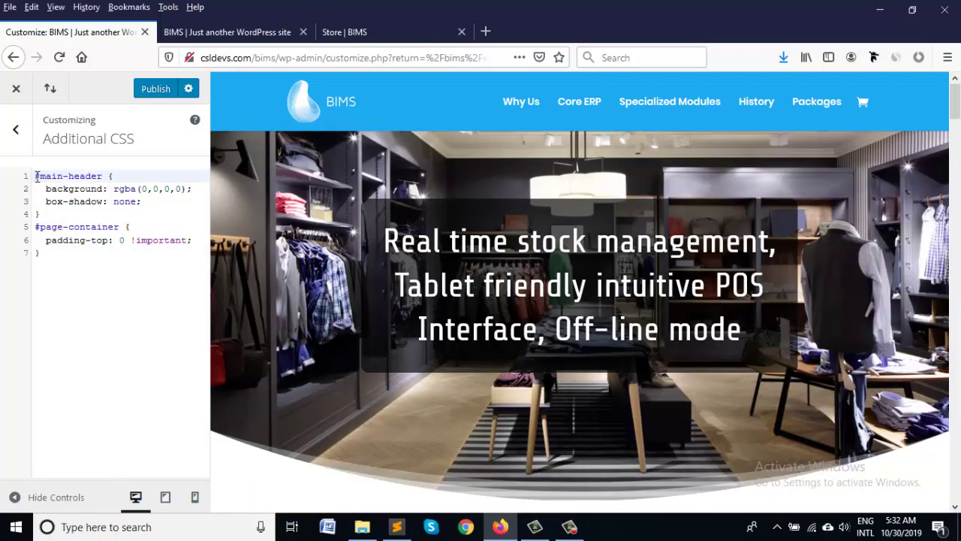
type("home")
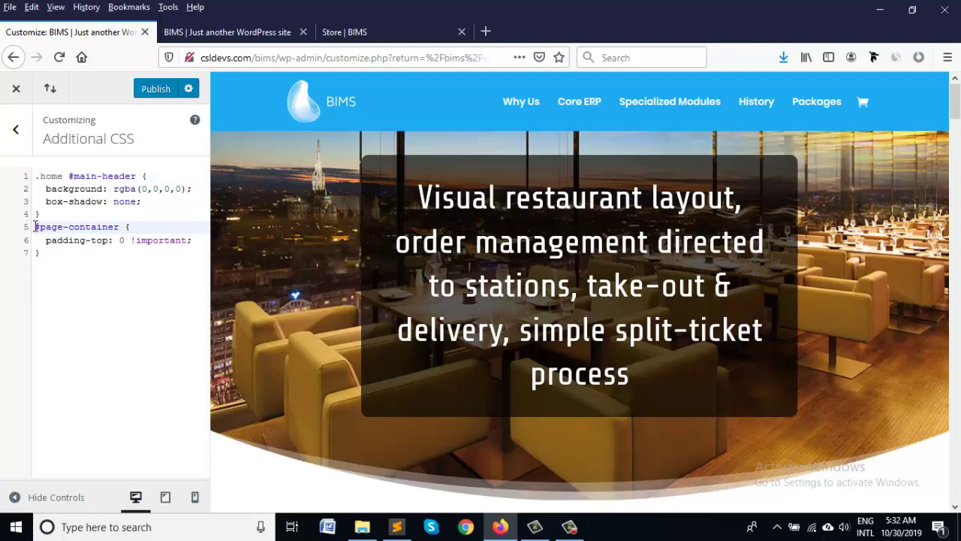
type(" .home")
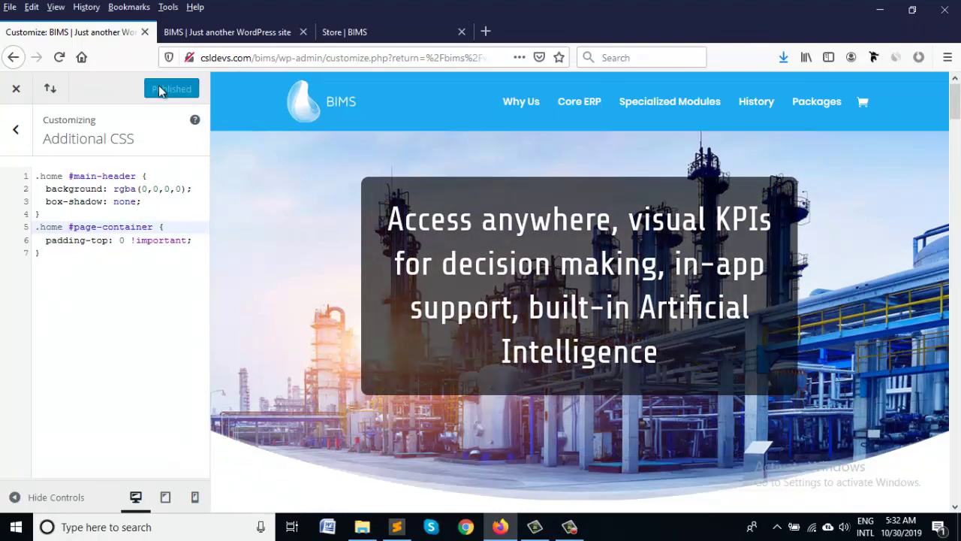
Reload the live homepage without the developer tools and the Store page, checking the header on both and on the scrolled homepage.
key("ctrl+Tab")
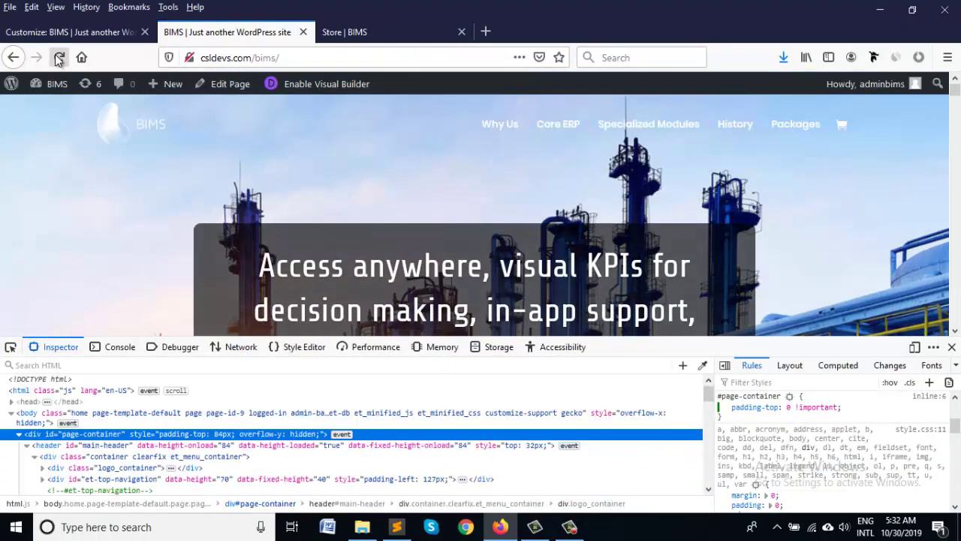
left_click(58, 60)
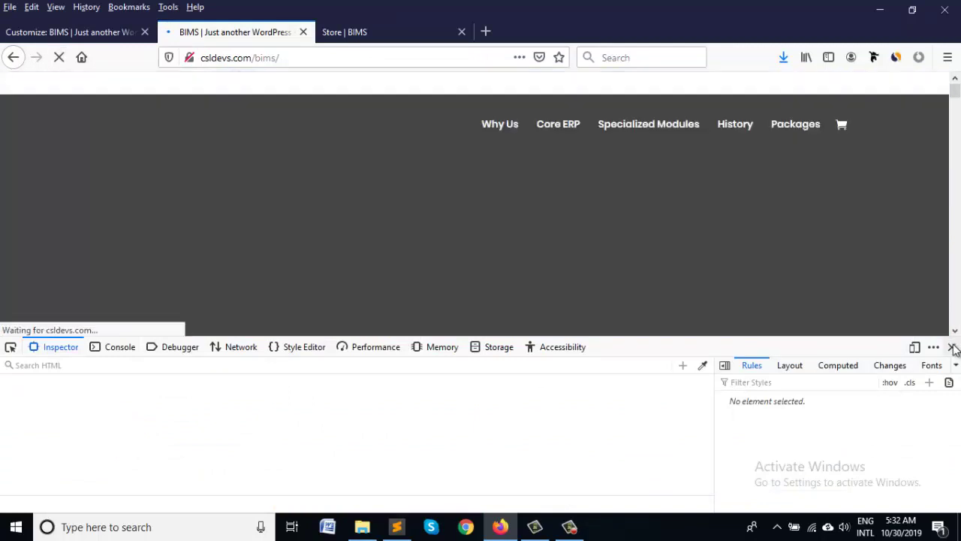
left_click(952, 348)
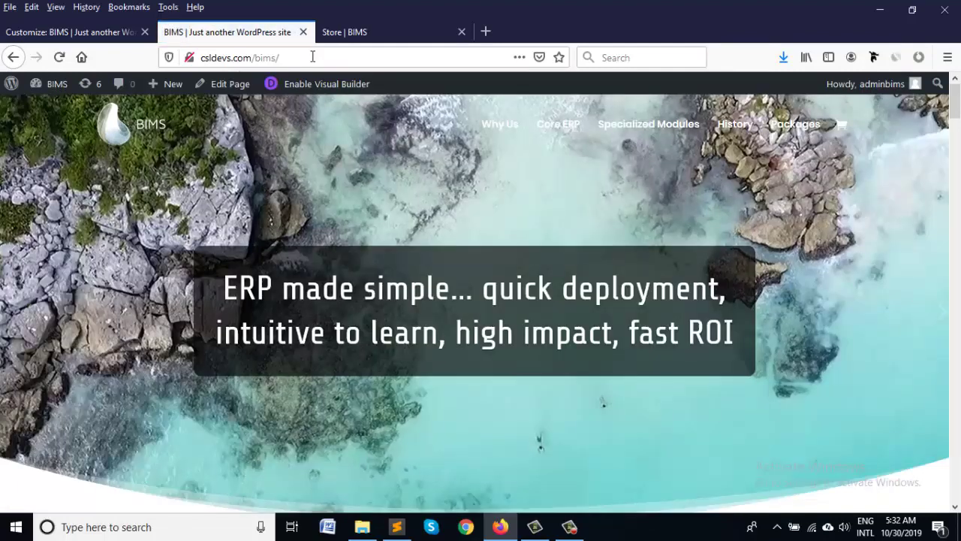
left_click(405, 39)
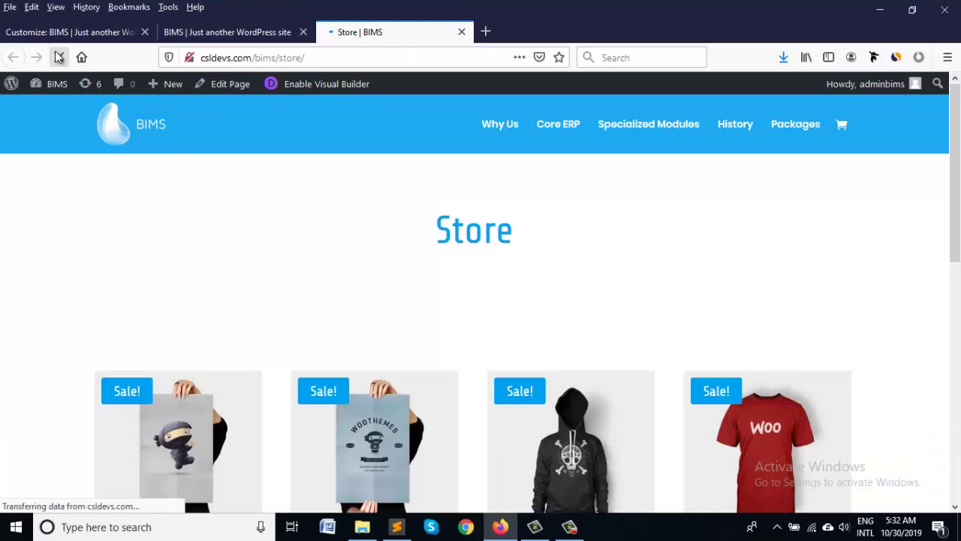
left_click(241, 38)
scroll(369, 251, "down", 5)
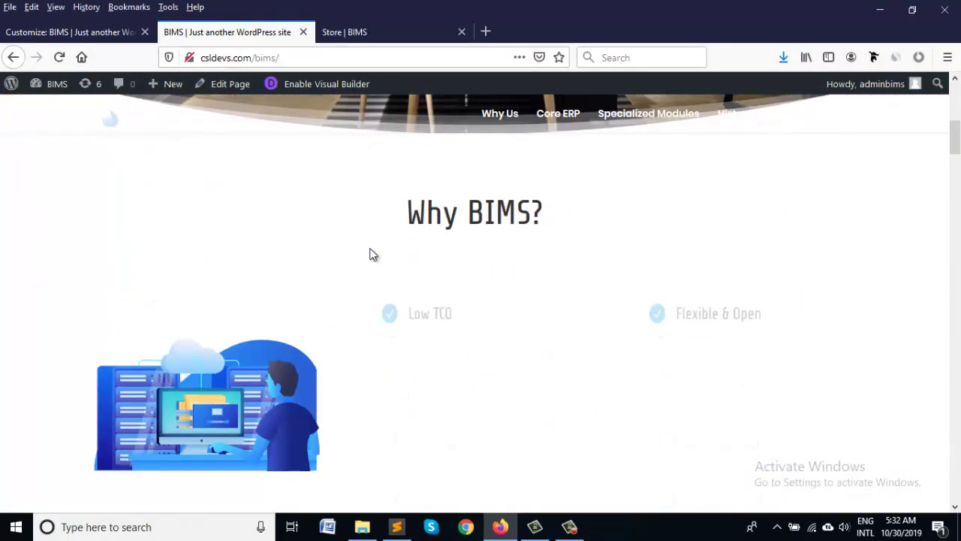
Return to the top of the live homepage and inspect its header area in the developer tools.
scroll(370, 254, "down", 3)
scroll(370, 254, "up", 8)
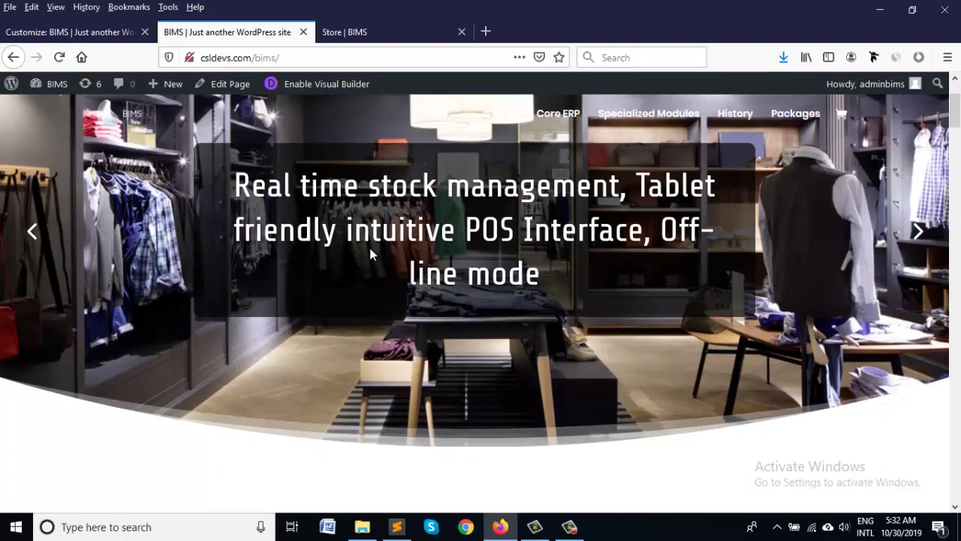
scroll(369, 254, "up", 2)
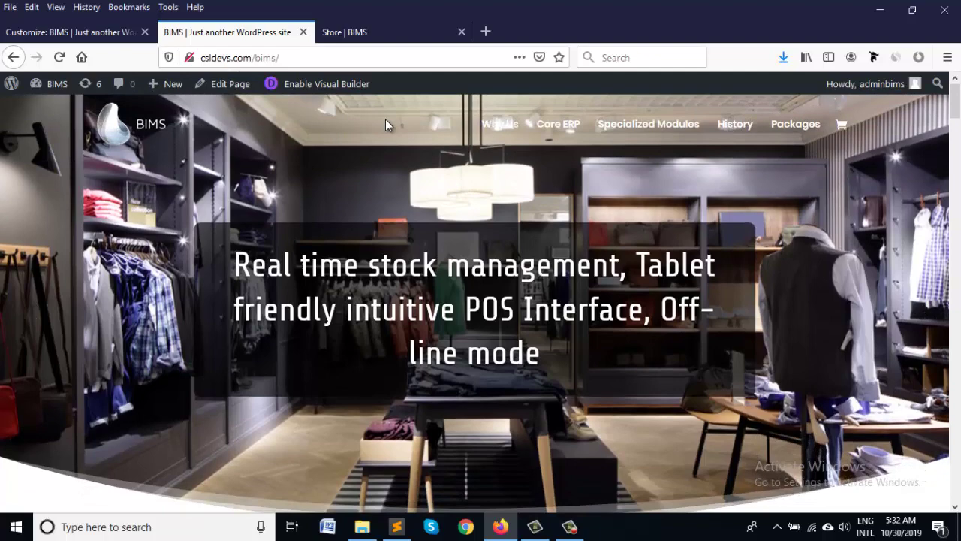
right_click(419, 118)
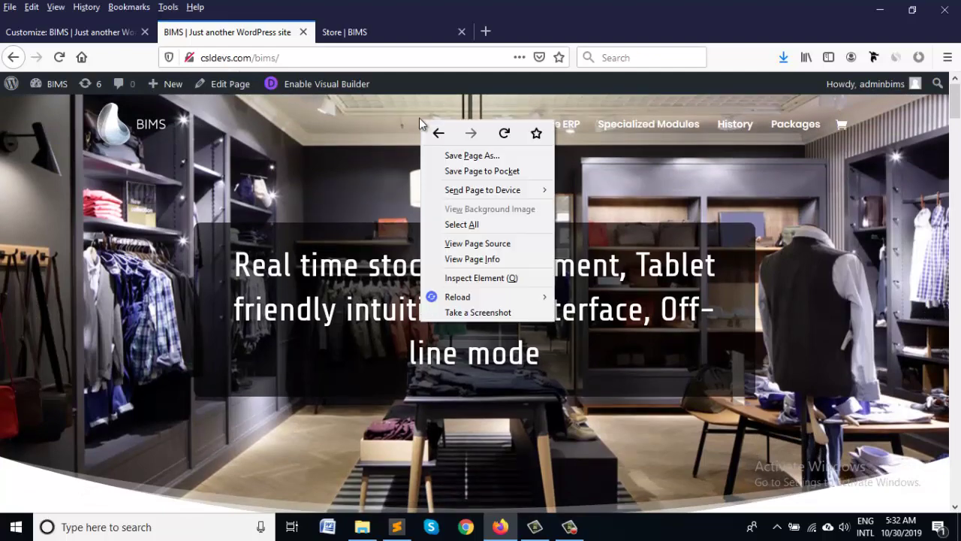
left_click(486, 279)
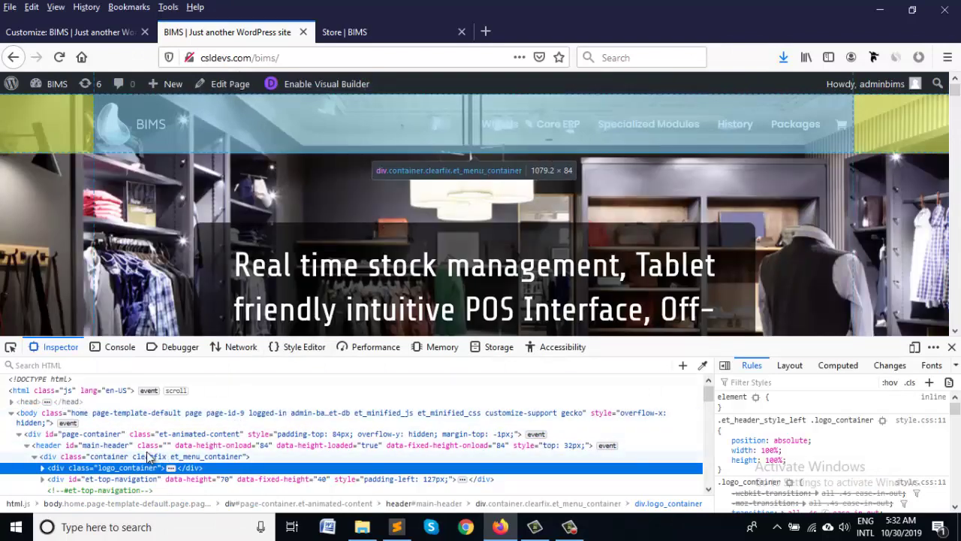
With the homepage scrolled down, select the #main-header element in the inspector and copy its et-fixed-header class name.
scroll(314, 223, "down", 3)
scroll(314, 223, "down", 1)
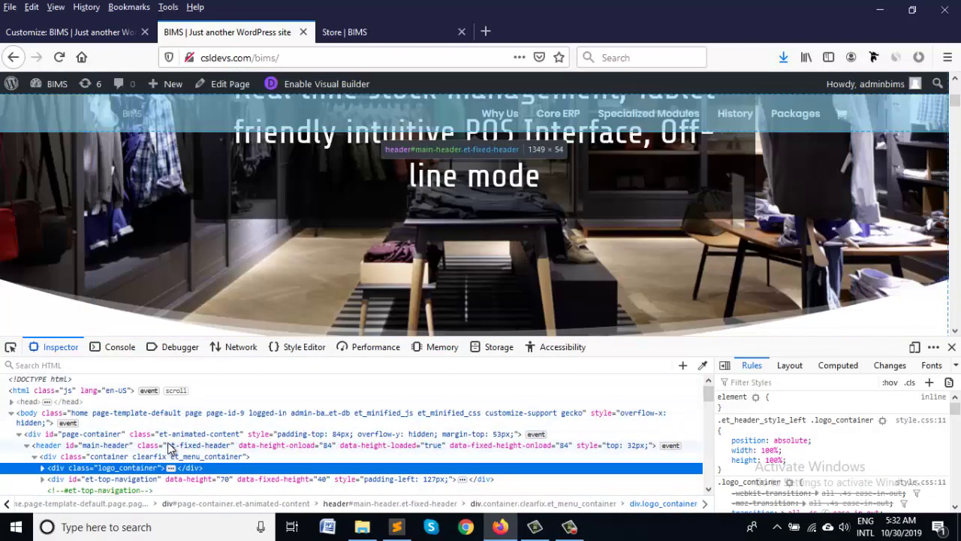
left_click(171, 445)
scroll(333, 260, "up", 3)
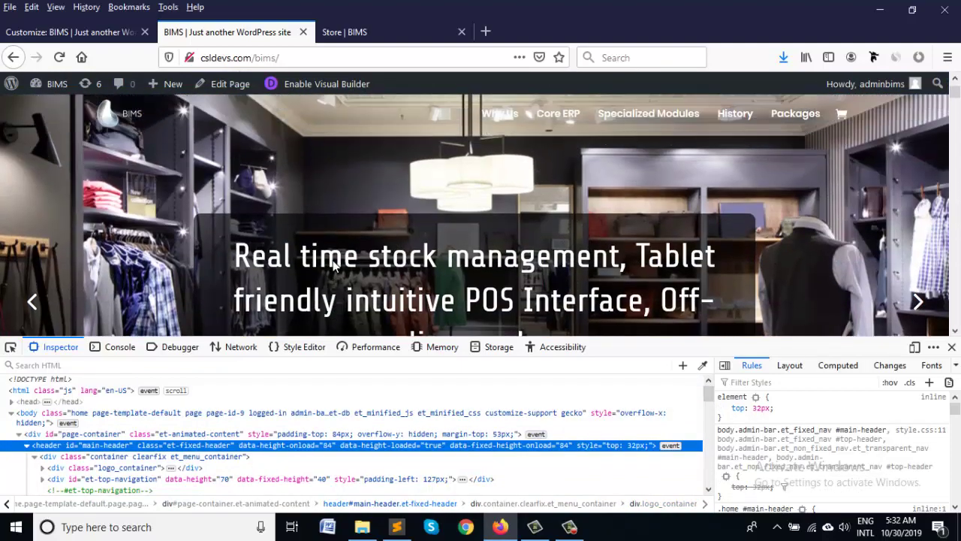
scroll(333, 260, "down", 3)
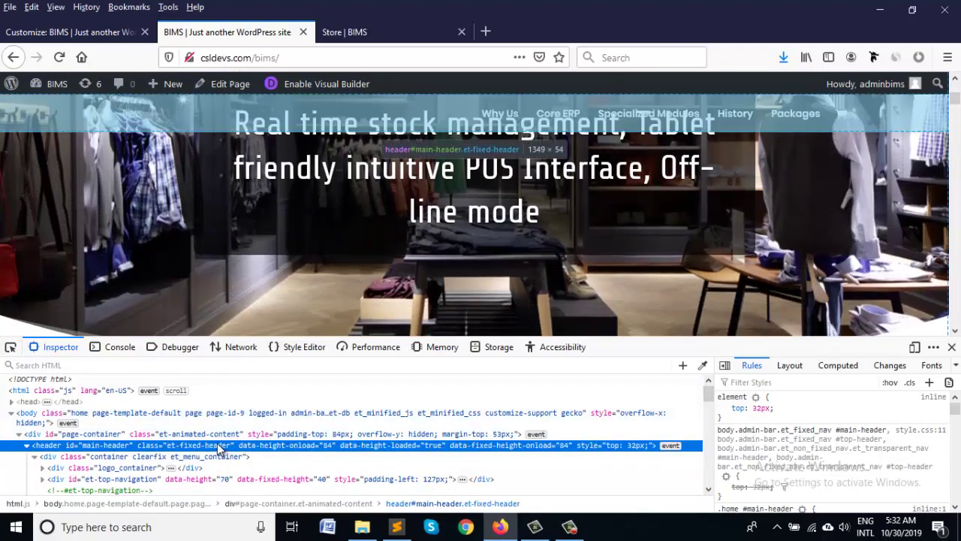
double_click(219, 445)
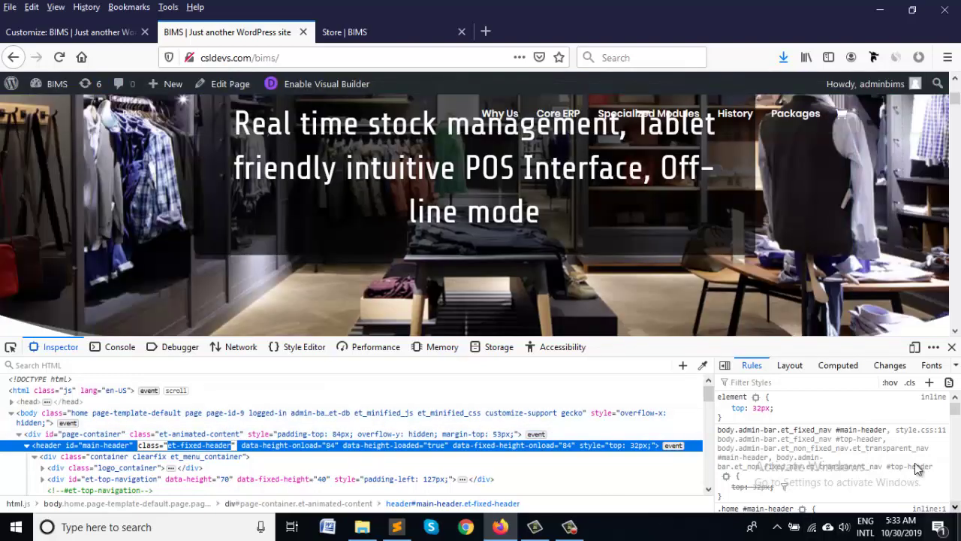
Add a new CSS rule in the inspector with the selector #main-header.et-fixed-header.
right_click(882, 414)
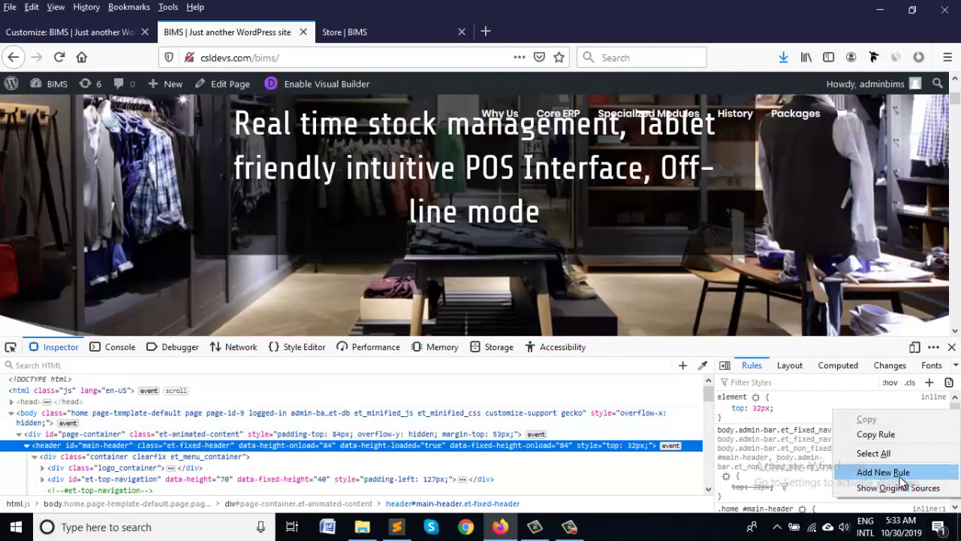
left_click(900, 472)
key("End")
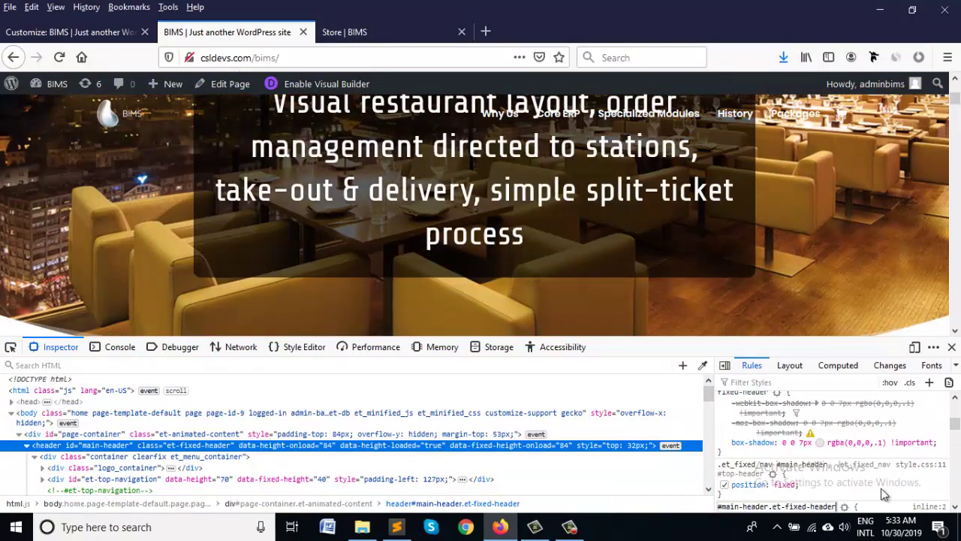
type(".et-fixed-header")
key("Return")
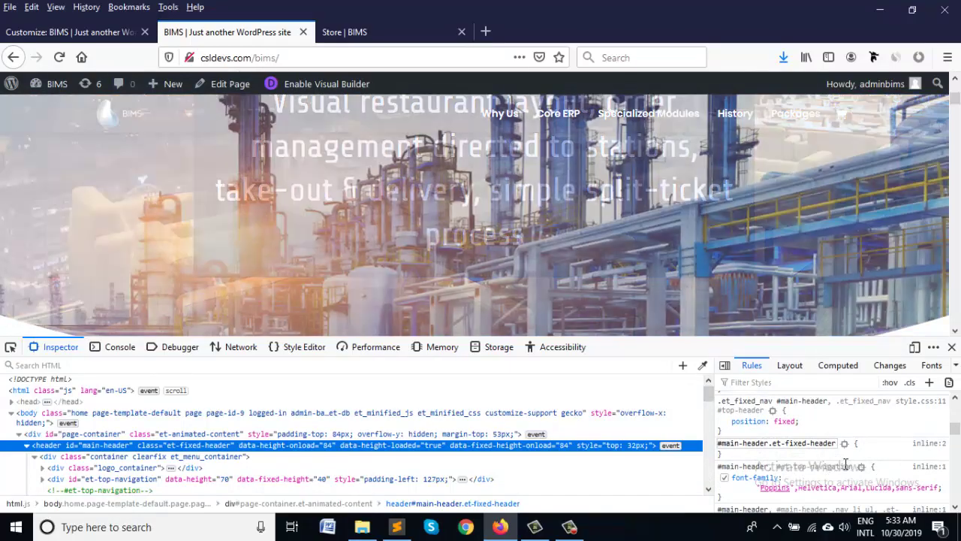
Add a background property with the value black to the #main-header.et-fixed-header rule.
key("Return")
type("background")
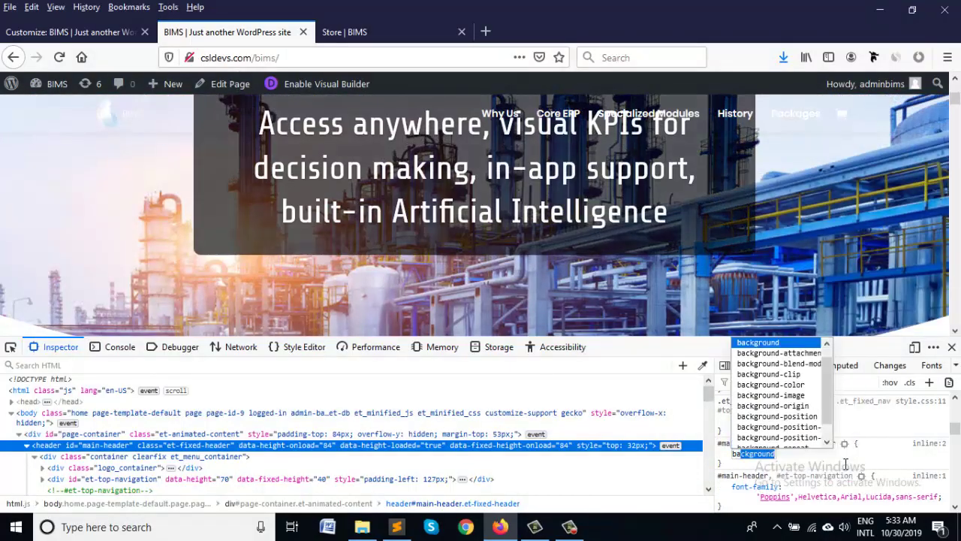
key("Tab")
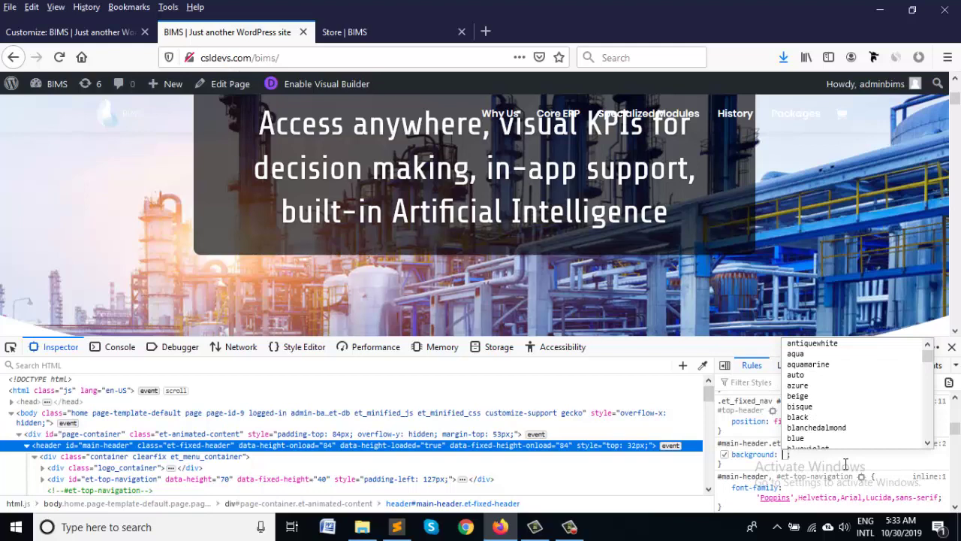
type("black")
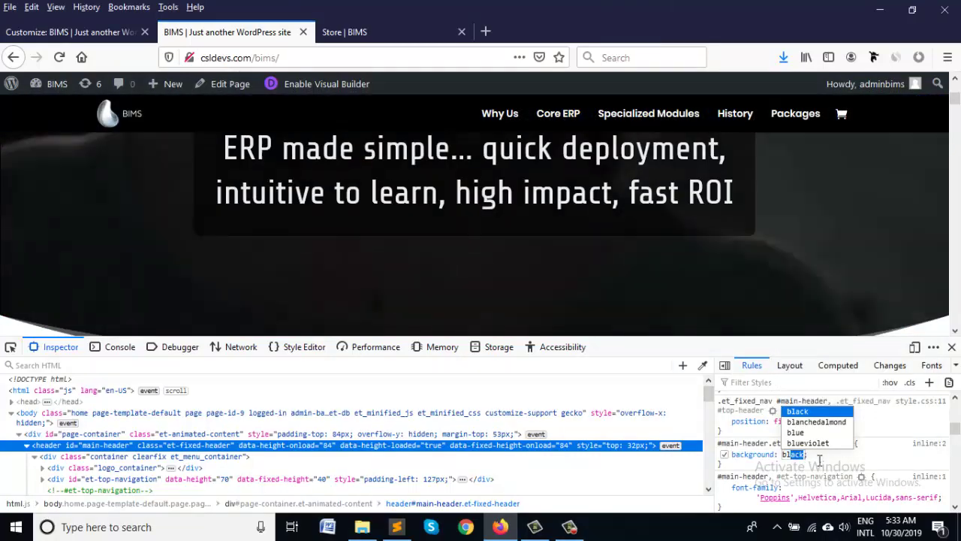
In the customizer's Primary Menu Bar settings, open the header's background color and copy its hex code.
left_click(72, 31)
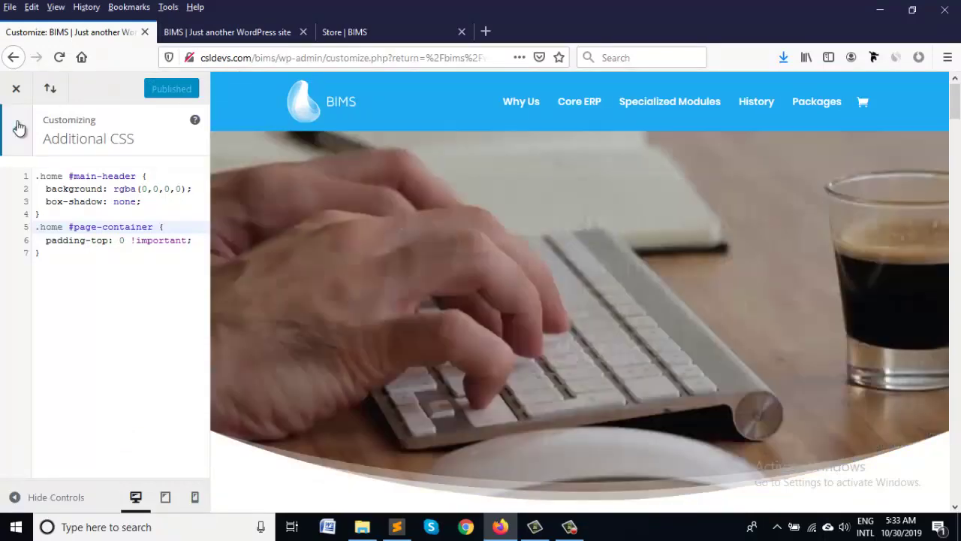
left_click(19, 128)
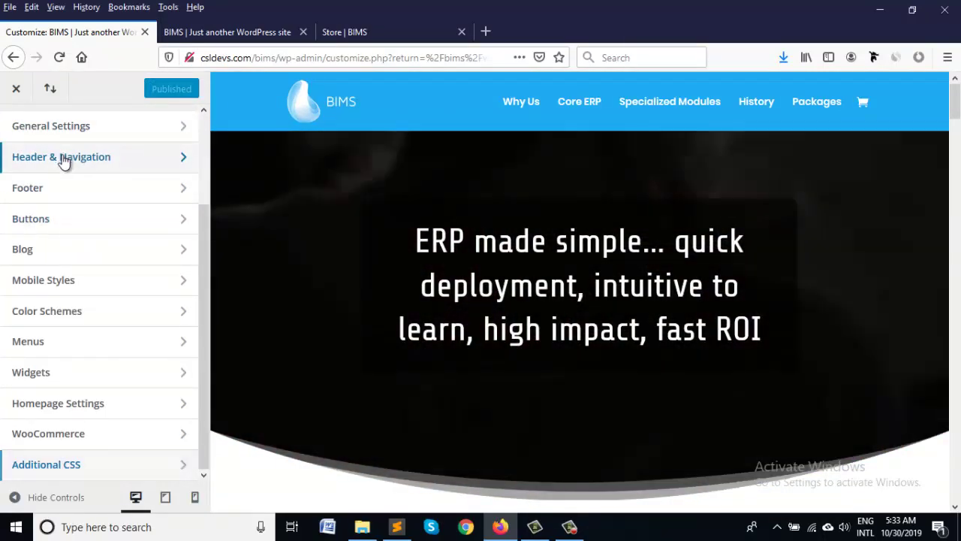
left_click(65, 159)
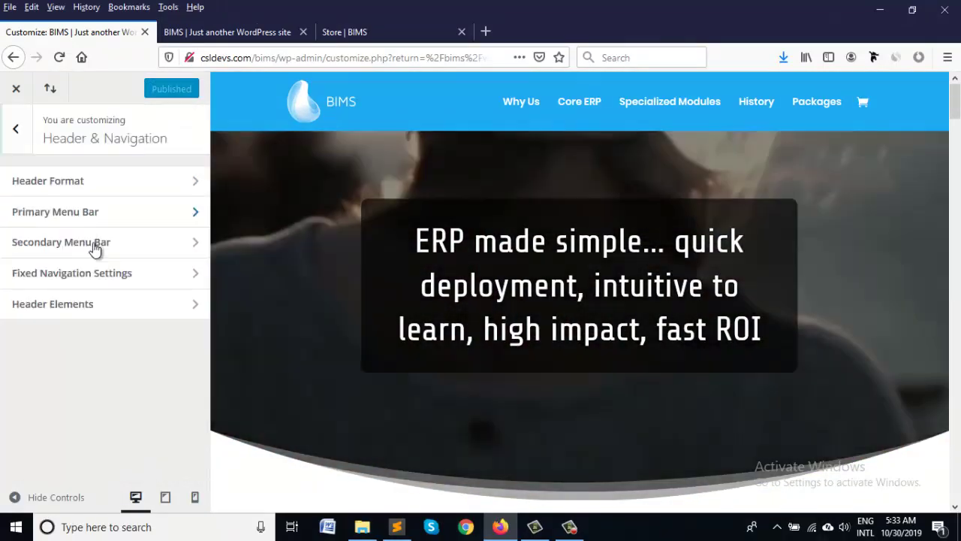
left_click(84, 214)
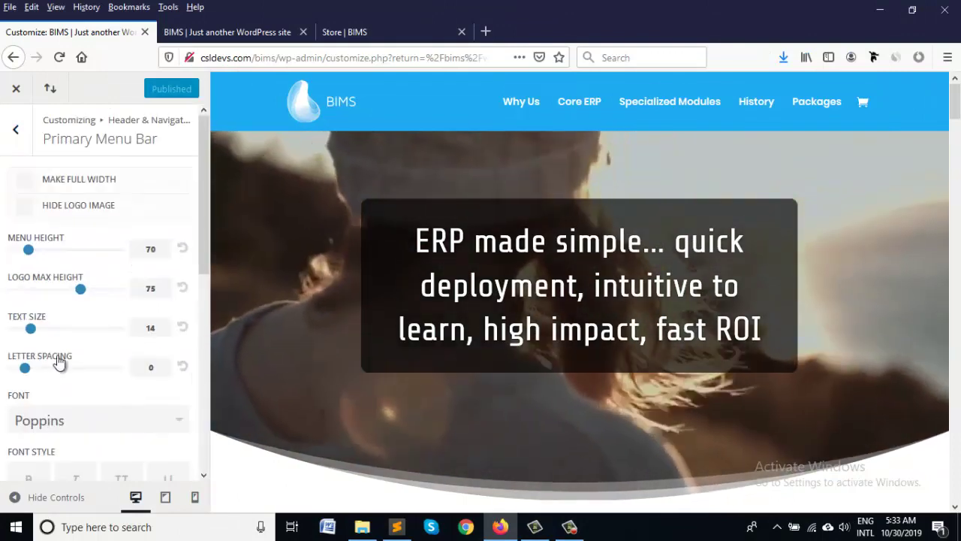
scroll(47, 369, "down", 2)
scroll(34, 421, "down", 3)
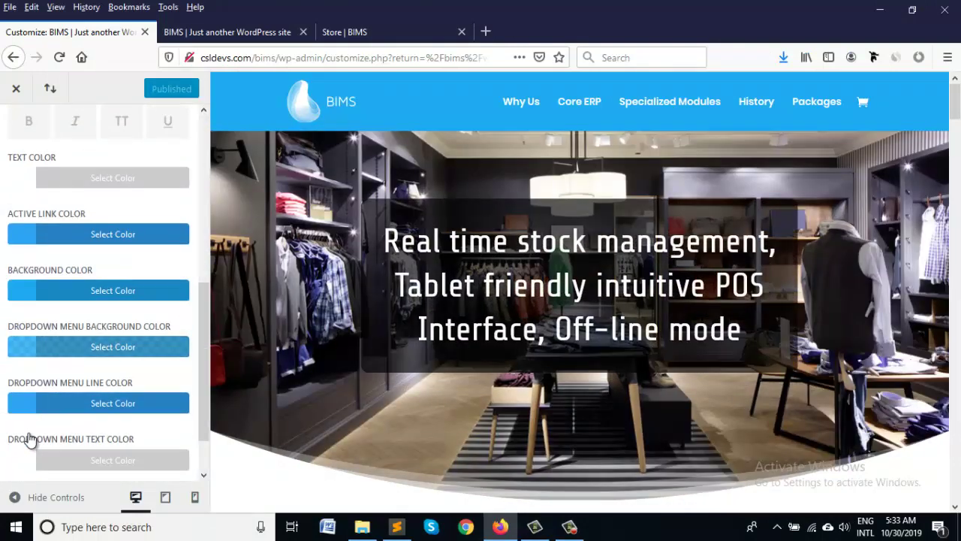
left_click(24, 291)
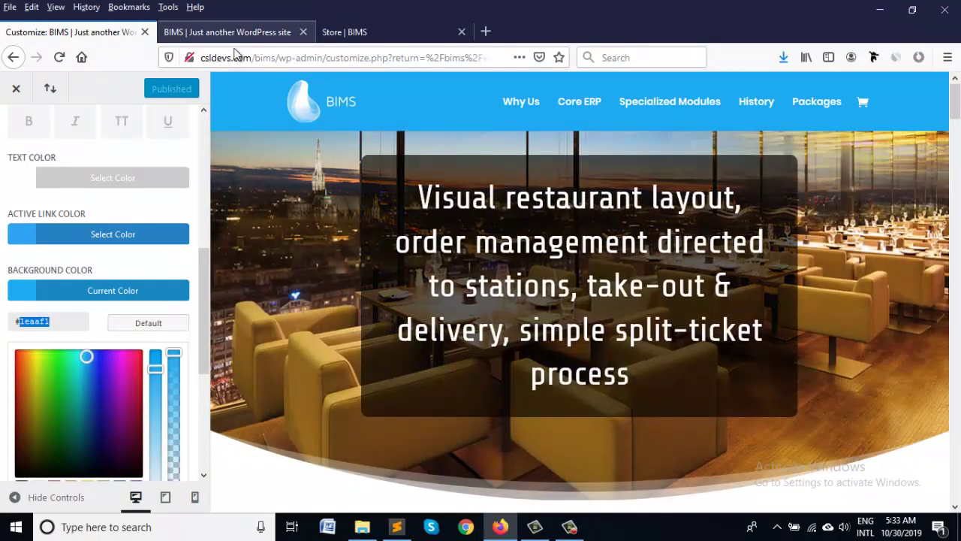
Set the #main-header.et-fixed-header background to #1eaaf1 in the homepage inspector and copy the whole rule.
left_click(229, 32)
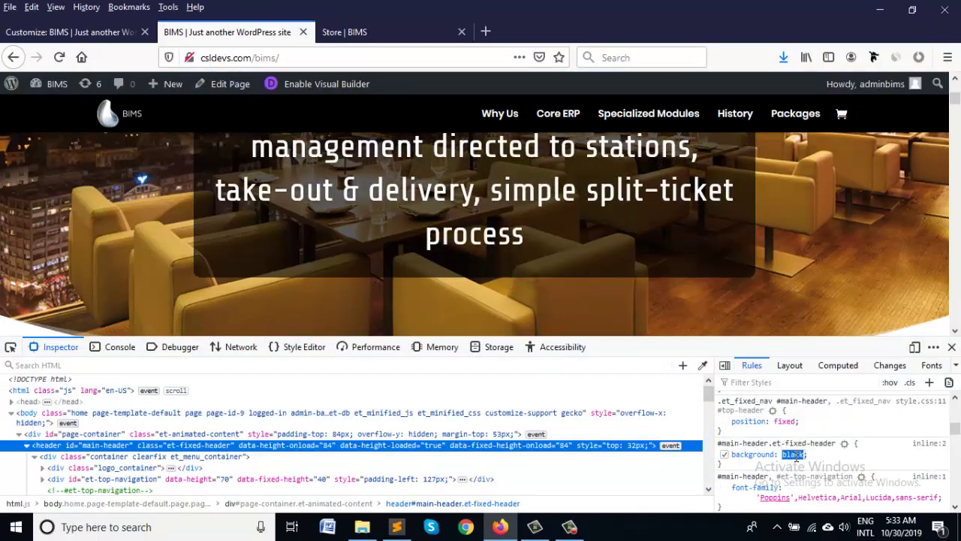
type("#1eaaf1")
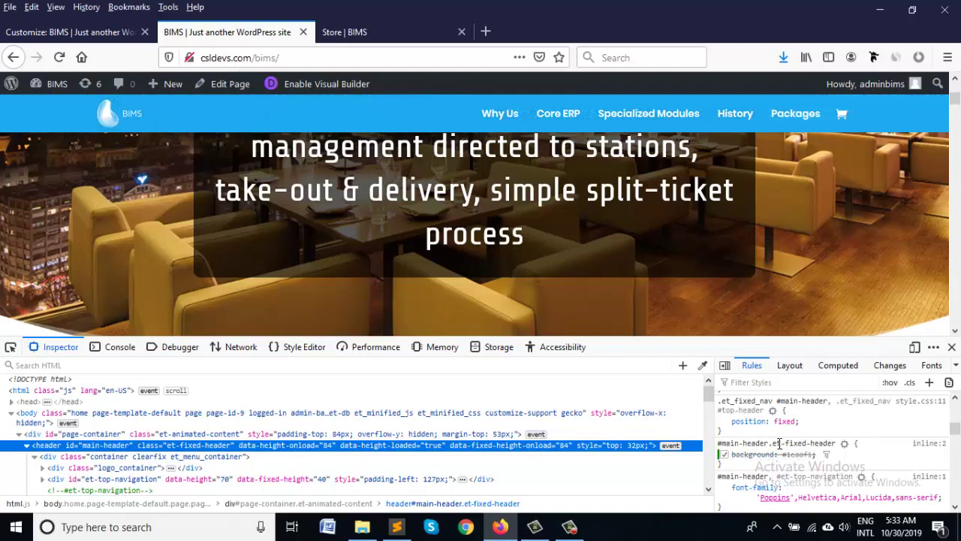
right_click(780, 443)
left_click(825, 361)
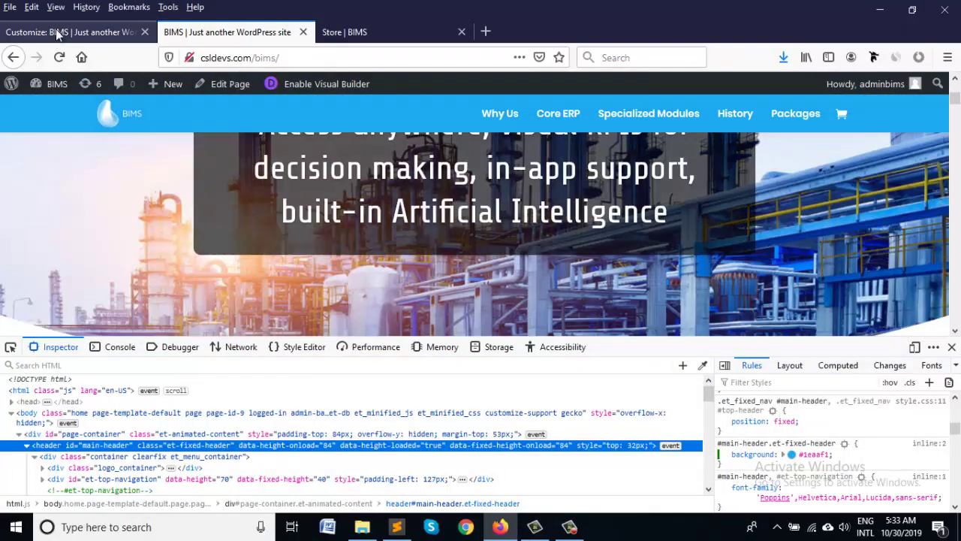
Return to the customizer's Additional CSS and paste the copied rule on a new line below the #page-container rule.
left_click(58, 33)
scroll(37, 135, "up", 5)
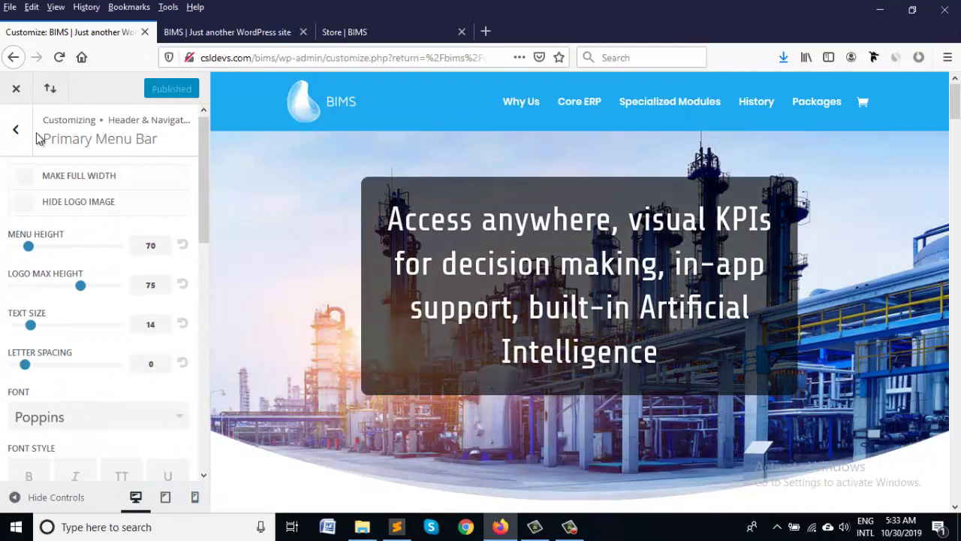
left_click(14, 133)
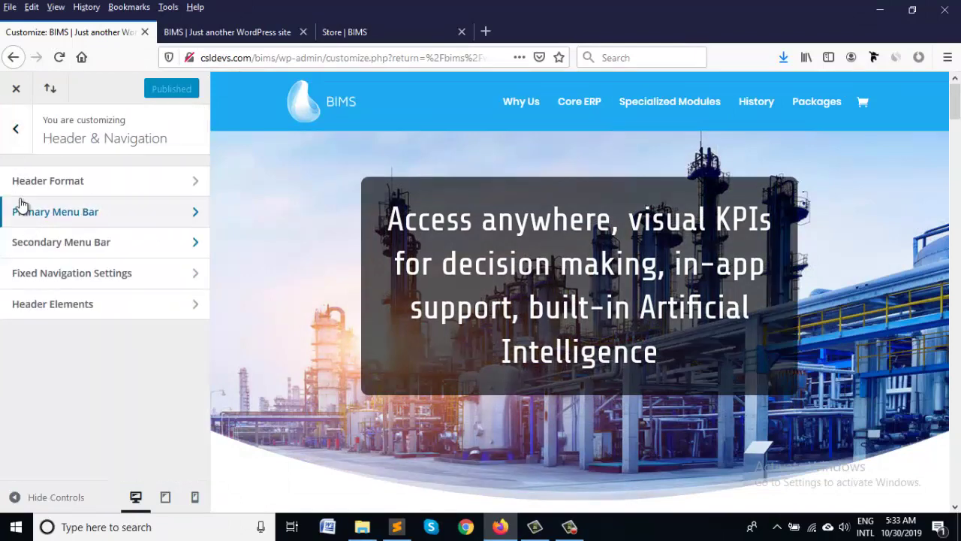
left_click(16, 128)
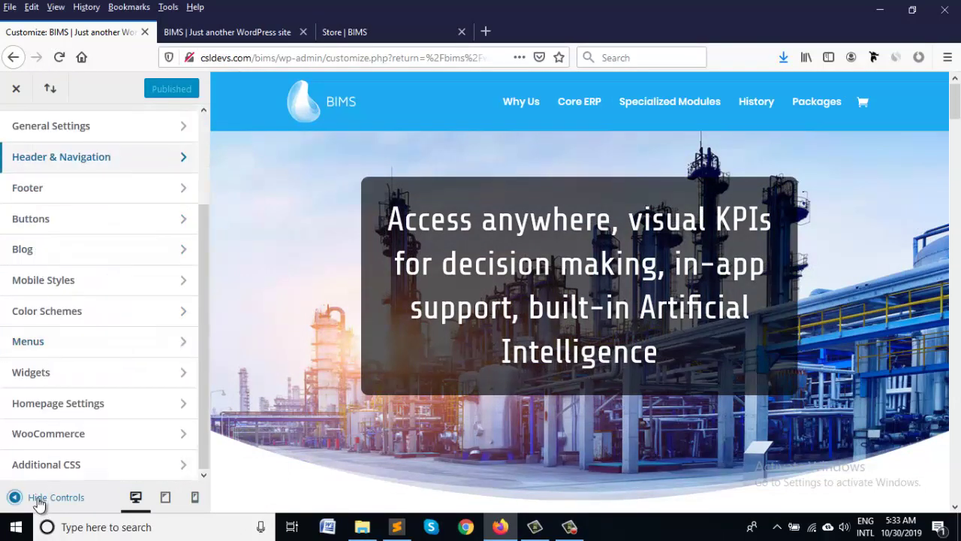
left_click(37, 465)
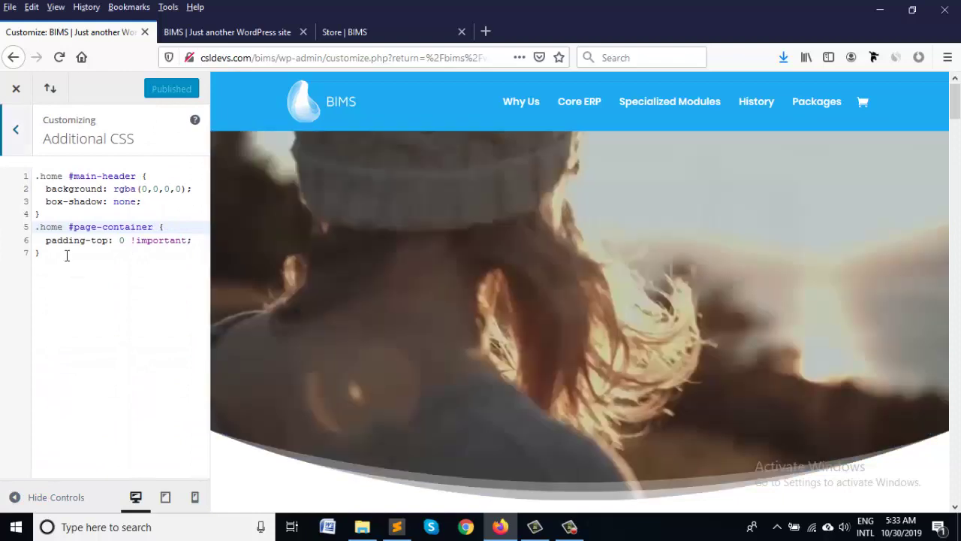
key("Return")
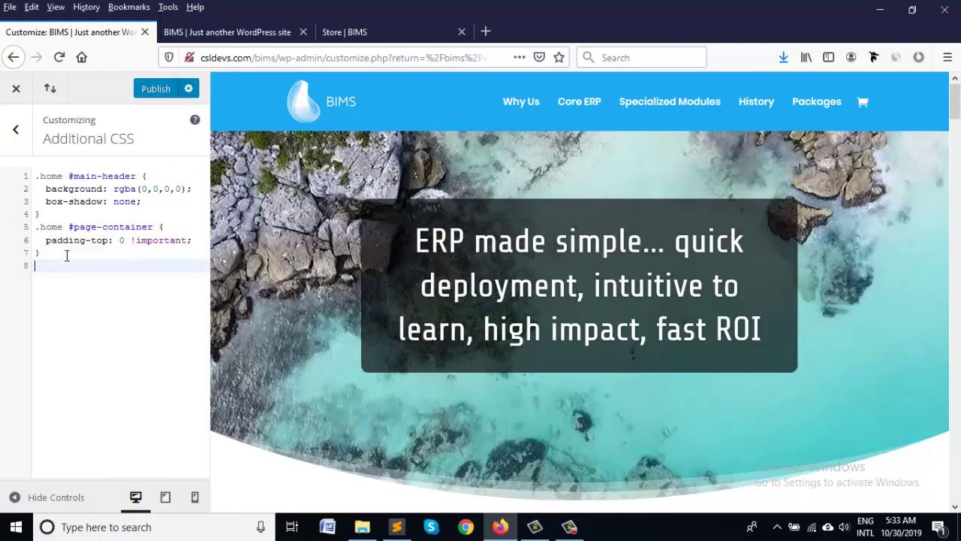
key("ctrl+v")
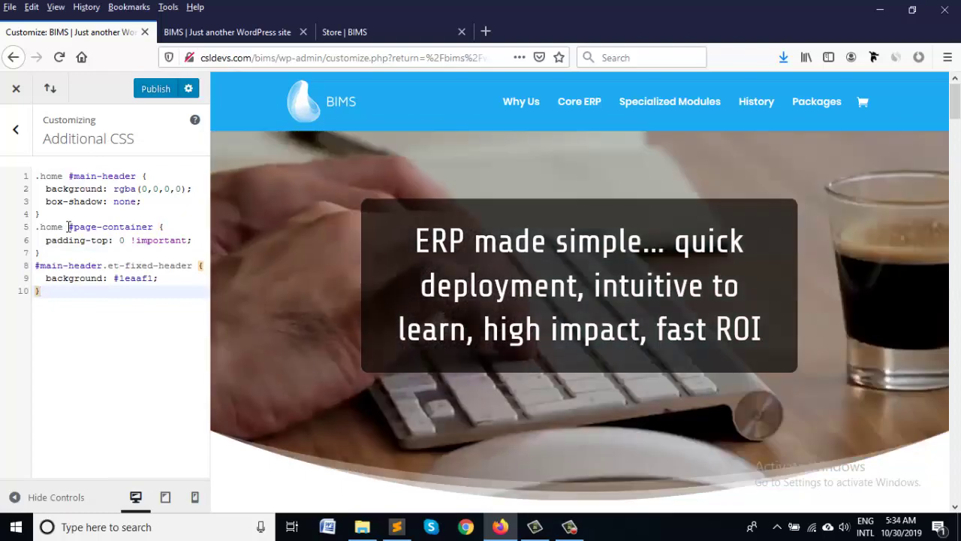
Prefix the #main-header.et-fixed-header selector with .home and publish the Additional CSS.
left_click_drag(64, 226, 27, 231)
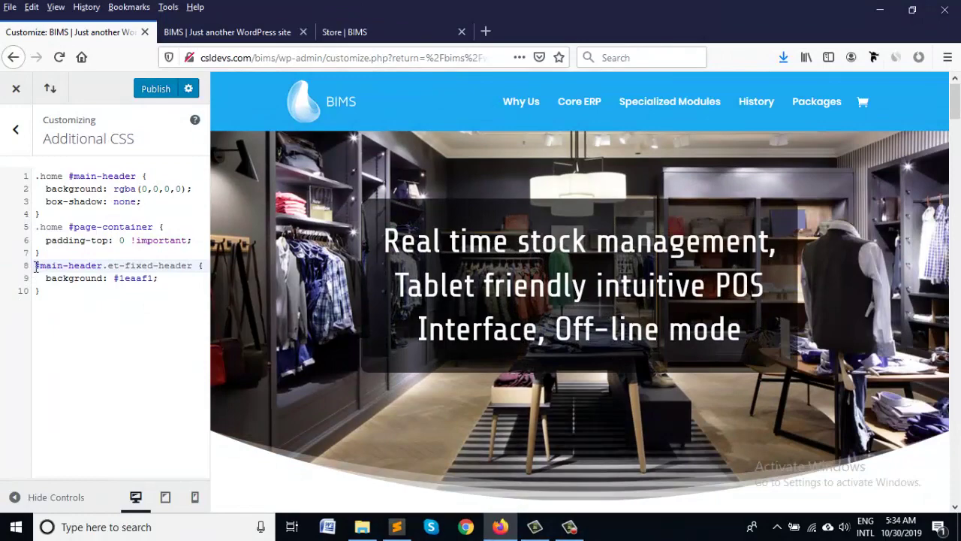
key("ctrl+v")
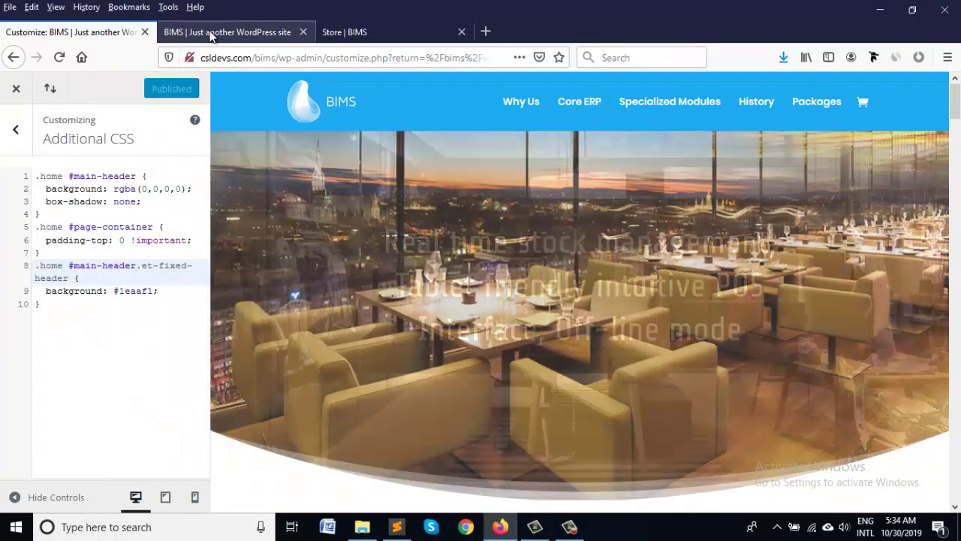
Reload the live homepage and the Store page, checking the header at the top, on the scrolled homepage and on the Store page.
left_click(209, 33)
left_click(58, 61)
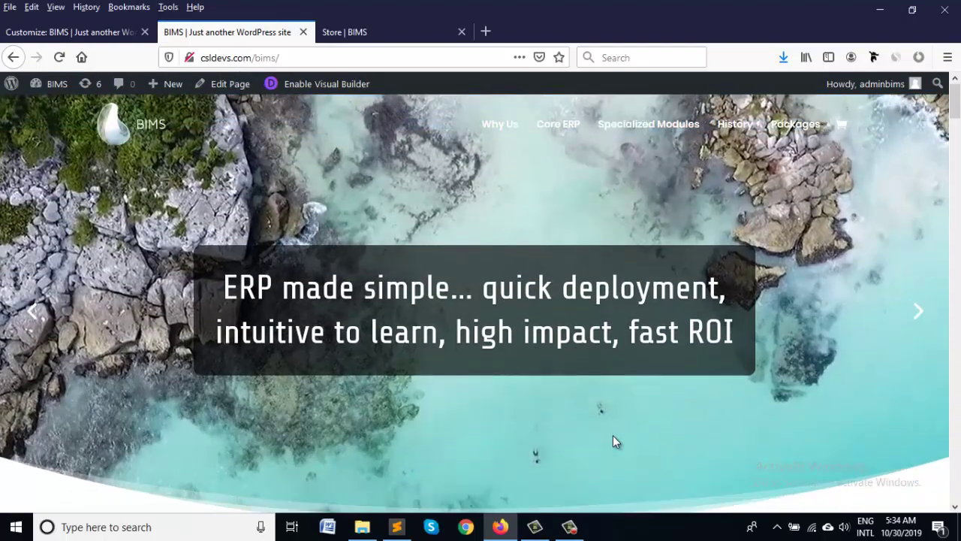
scroll(637, 248, "down", 8)
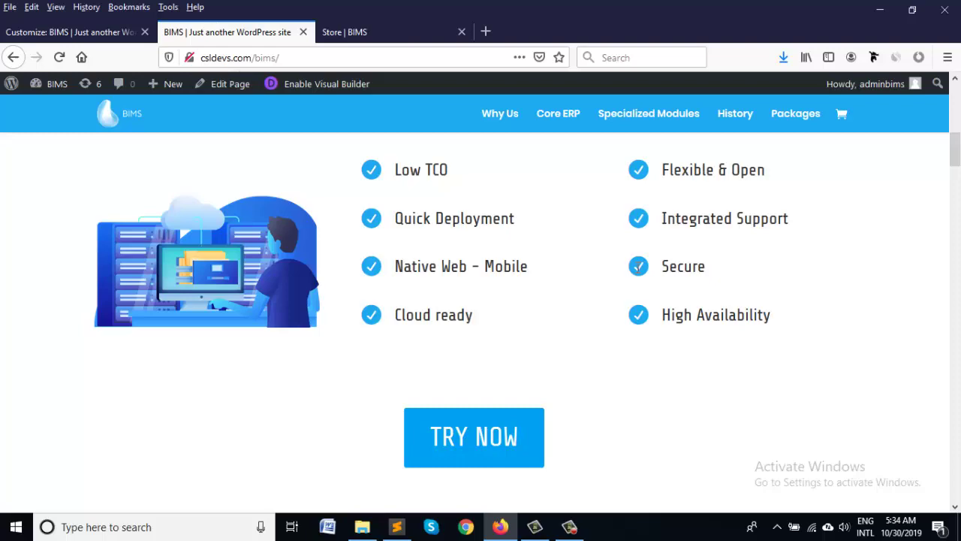
scroll(638, 266, "up", 8)
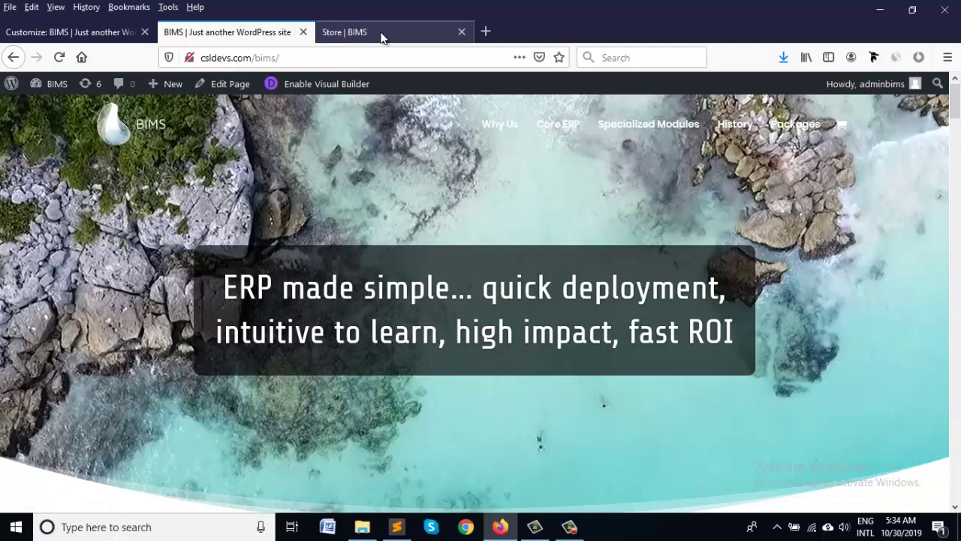
left_click(380, 33)
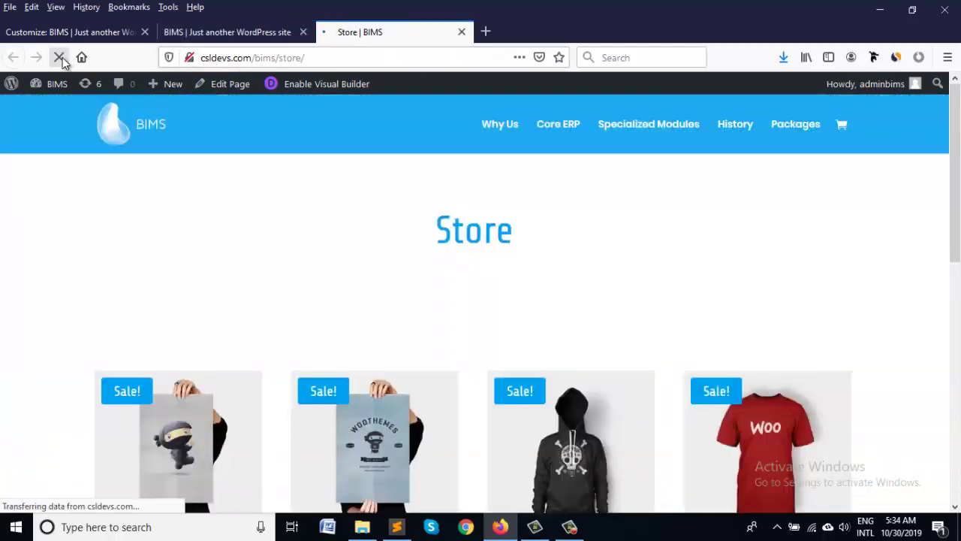
left_click(244, 35)
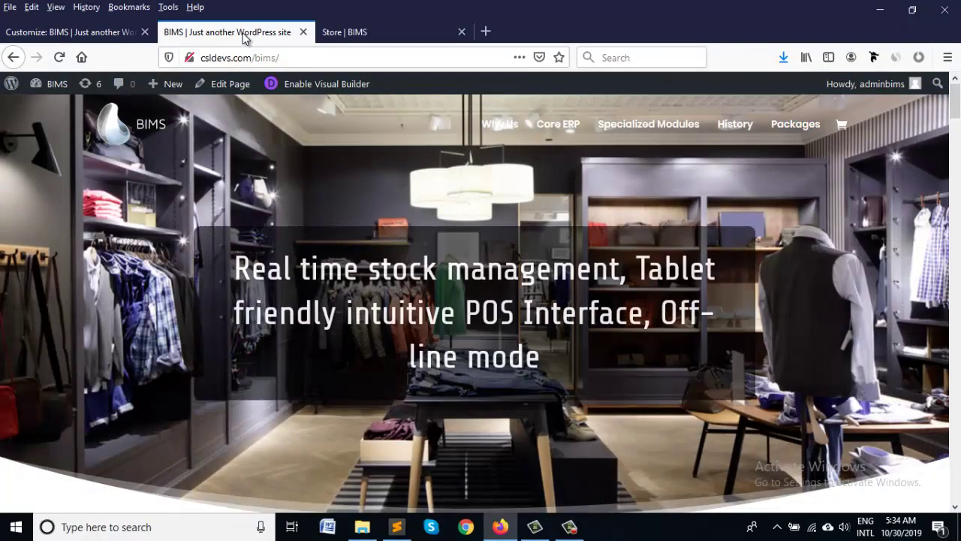